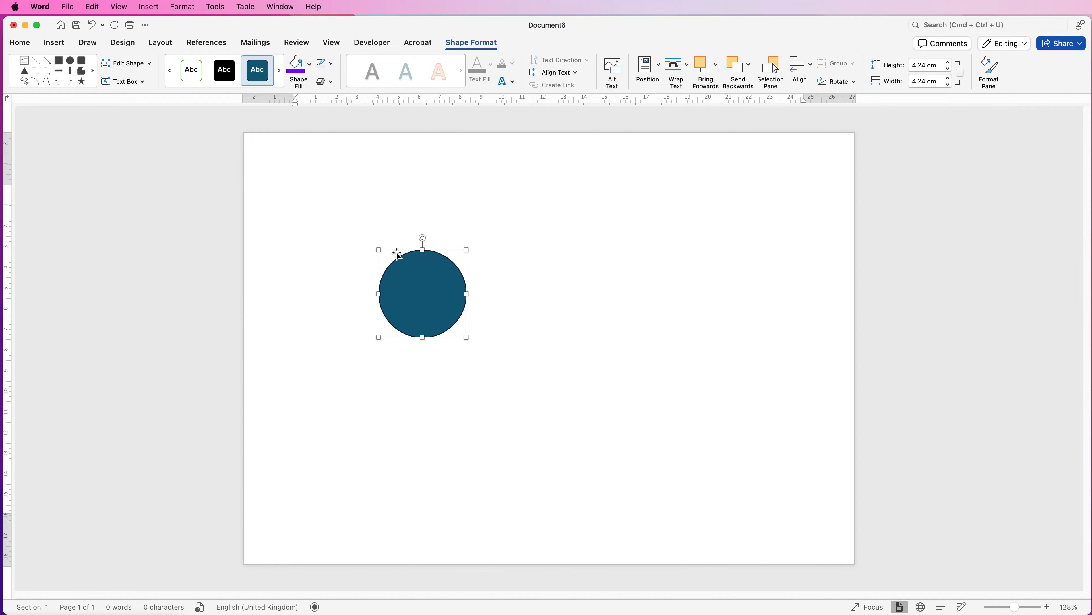
# Draw a text box about 2.7 cm wide and 2.5 cm high over the blue circle and enter TEXT in it
pyautogui.click(59, 45)
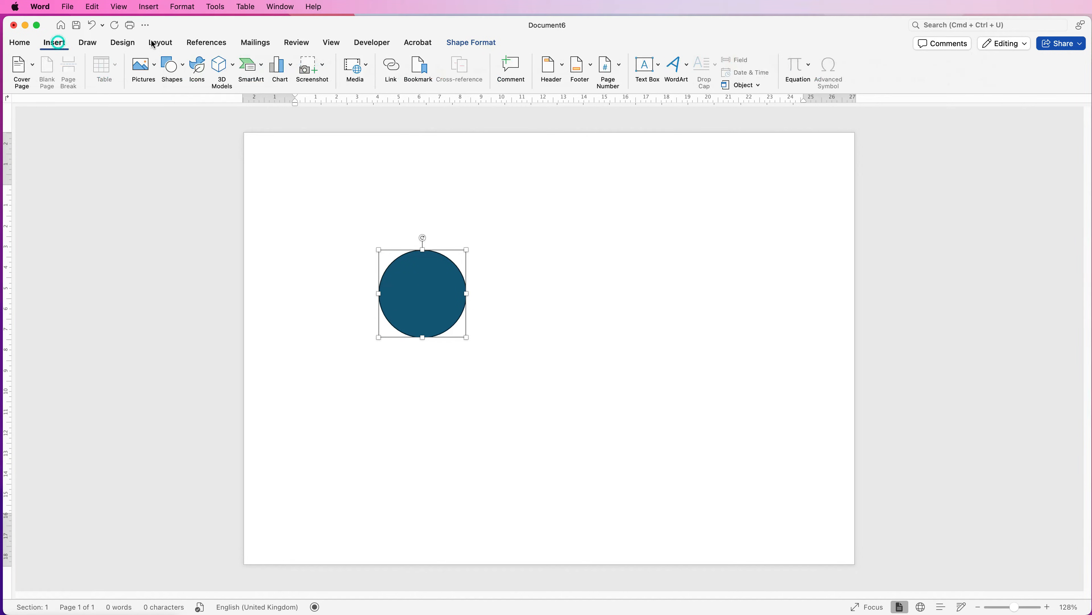
pyautogui.click(658, 68)
pyautogui.click(668, 84)
pyautogui.moveTo(391, 269); pyautogui.dragTo(449, 322)
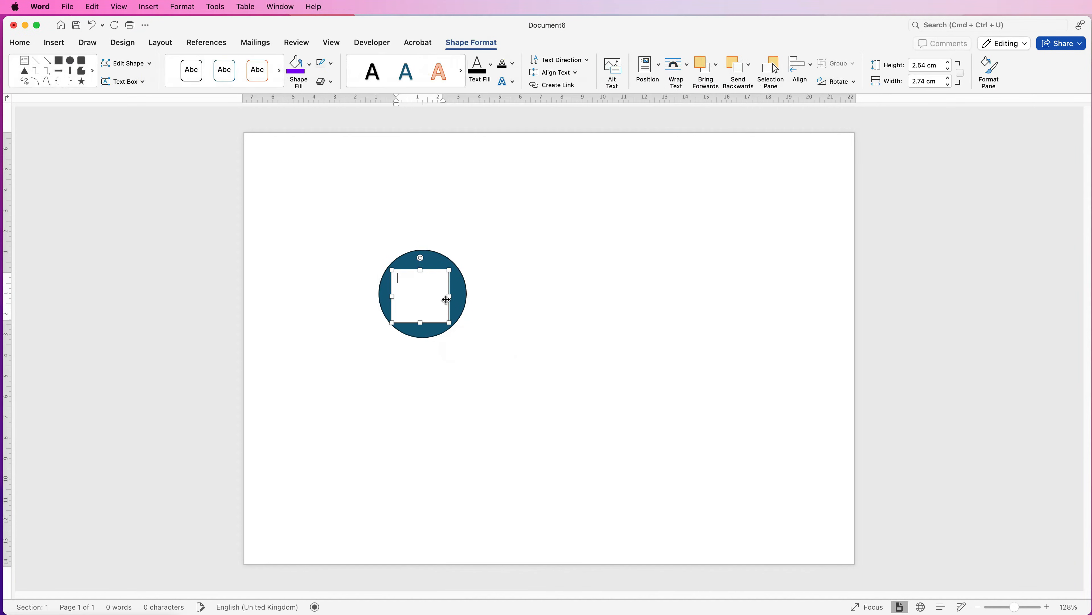
pyautogui.write('TEXT')
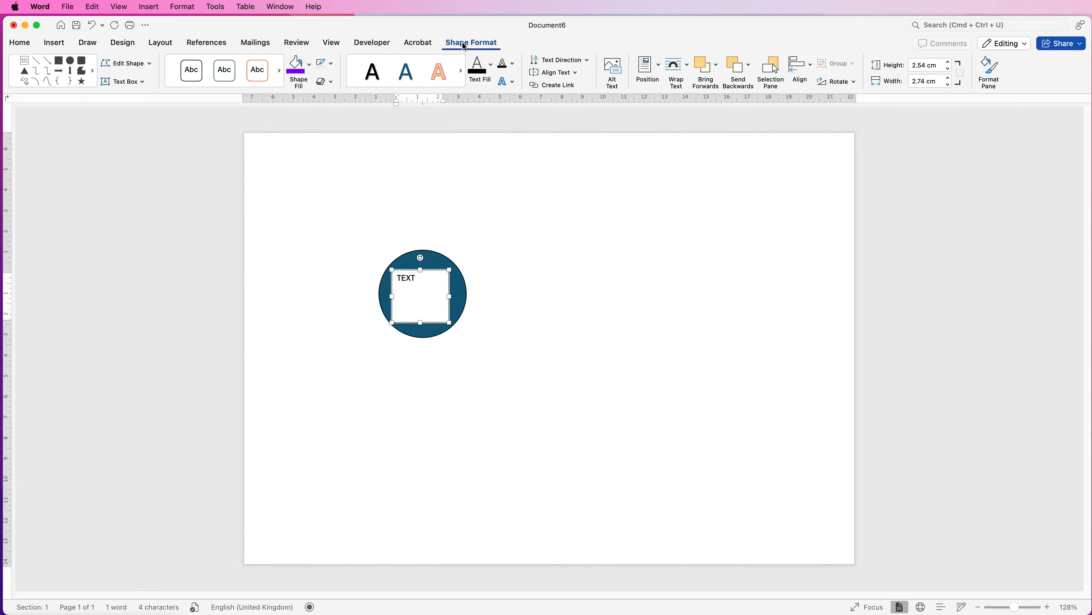
# Remove the text box's outline and fill, and shrink the box around the word TEXT
pyautogui.click(332, 66)
pyautogui.click(333, 81)
pyautogui.click(310, 65)
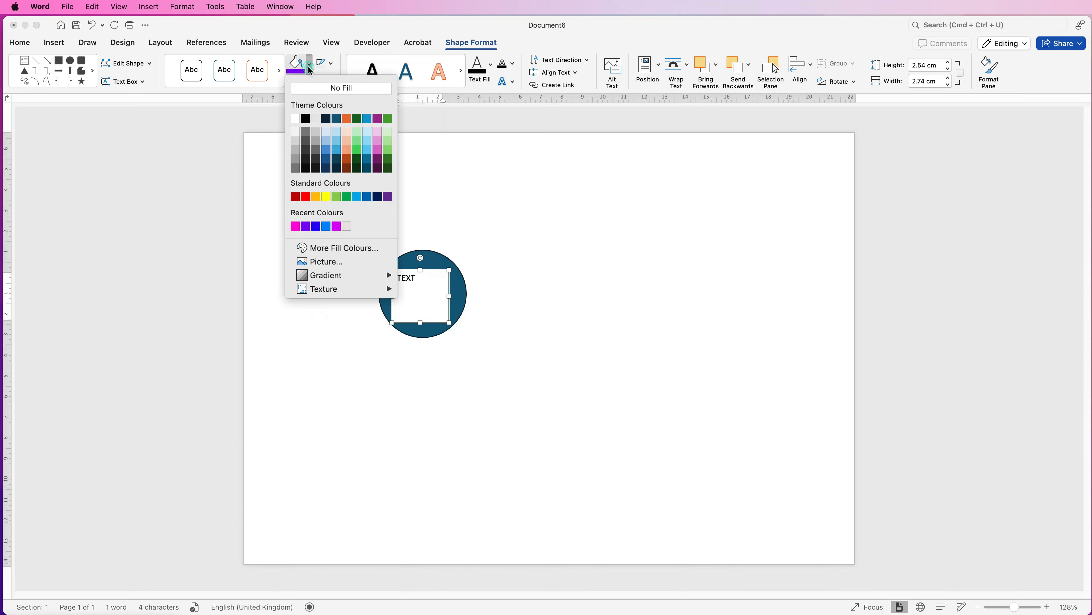
pyautogui.click(308, 90)
pyautogui.moveTo(449, 322); pyautogui.dragTo(431, 292)
# Centre the word TEXT, format it as 24 pt white, and resize its text box within the circle
pyautogui.click(17, 42)
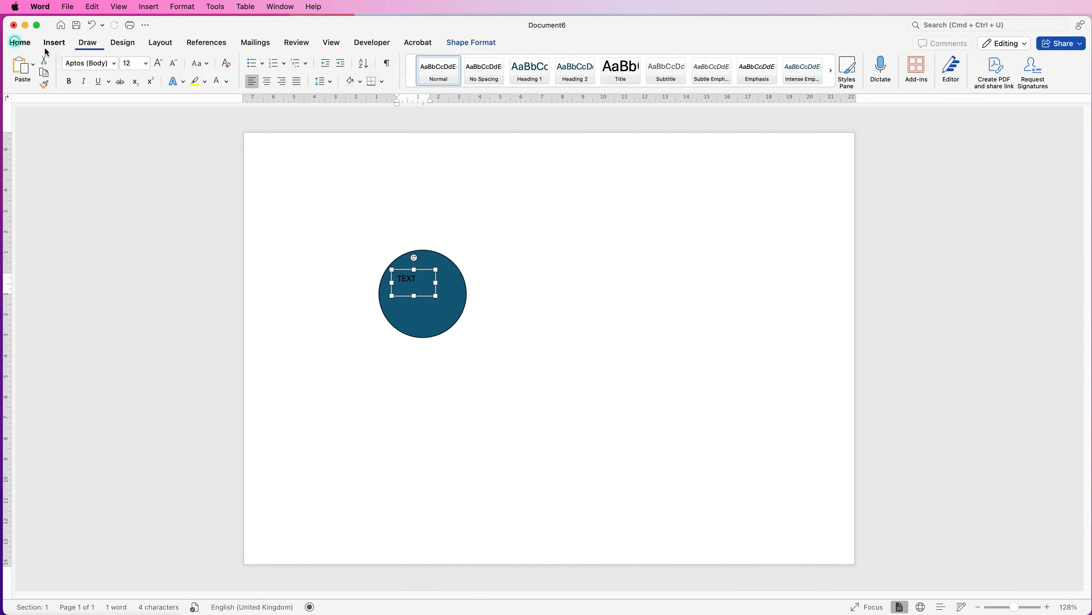
pyautogui.click(267, 82)
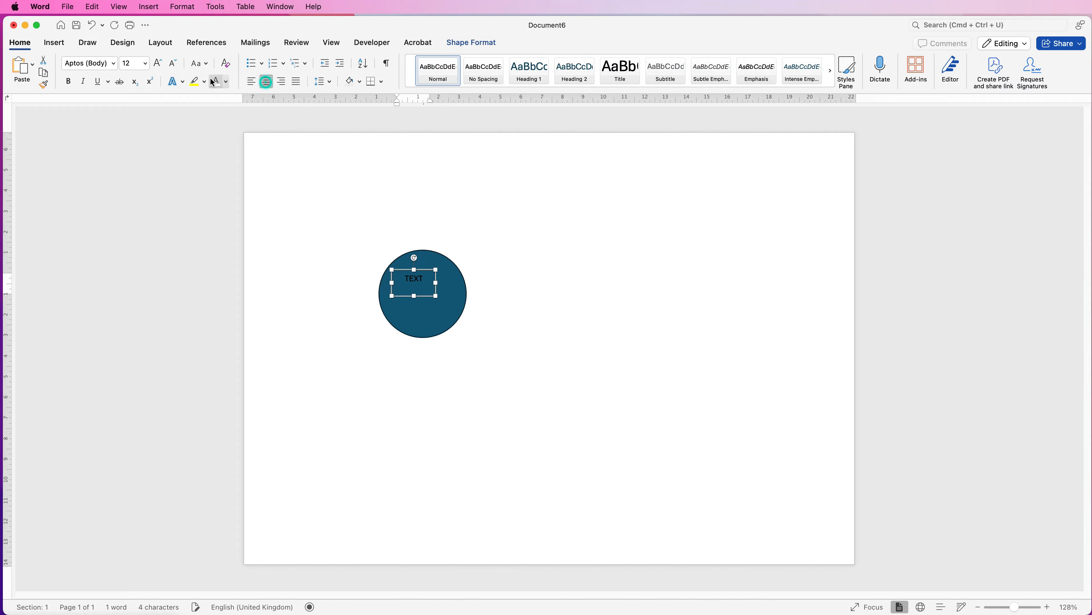
pyautogui.press('super+a')
pyautogui.click(157, 64)
pyautogui.click(157, 63)
pyautogui.click(157, 63)
pyautogui.click(157, 63)
pyautogui.click(158, 64)
pyautogui.click(158, 64)
pyautogui.moveTo(434, 294)
pyautogui.mouseDown()
pyautogui.moveTo(435, 304)
pyautogui.moveTo(438, 293)
pyautogui.mouseUp()
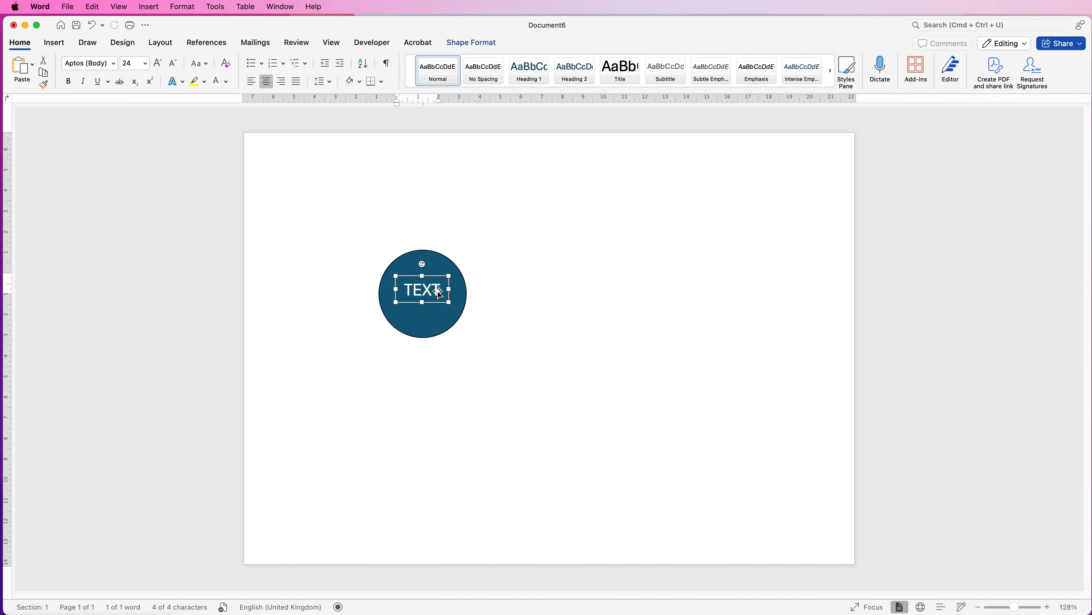
# Select the circle together with its text box and align them to centre and middle relative to each other
pyautogui.click(439, 258)
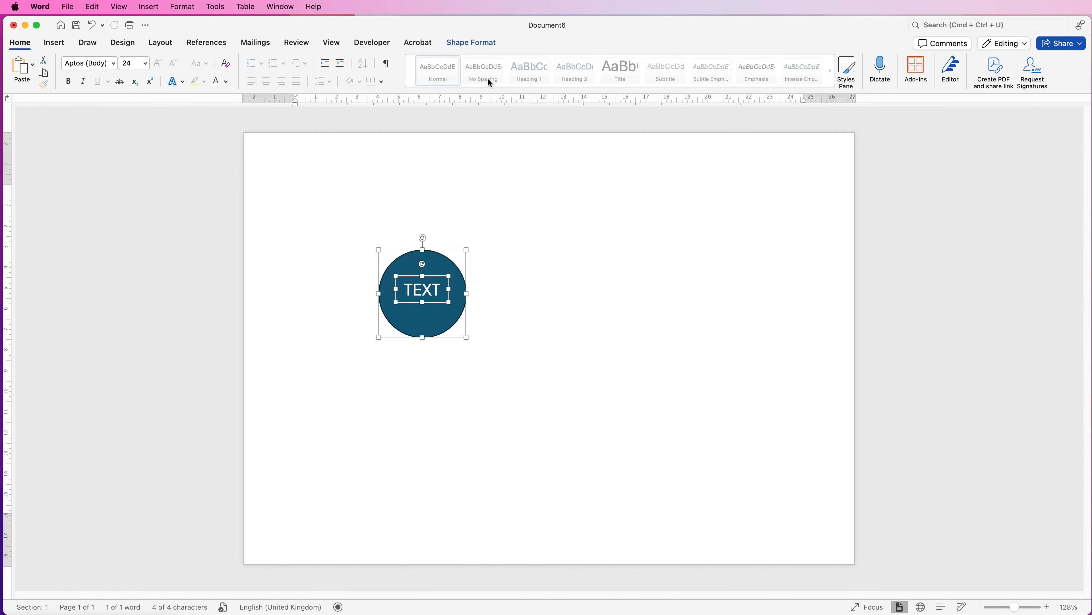
pyautogui.click(490, 42)
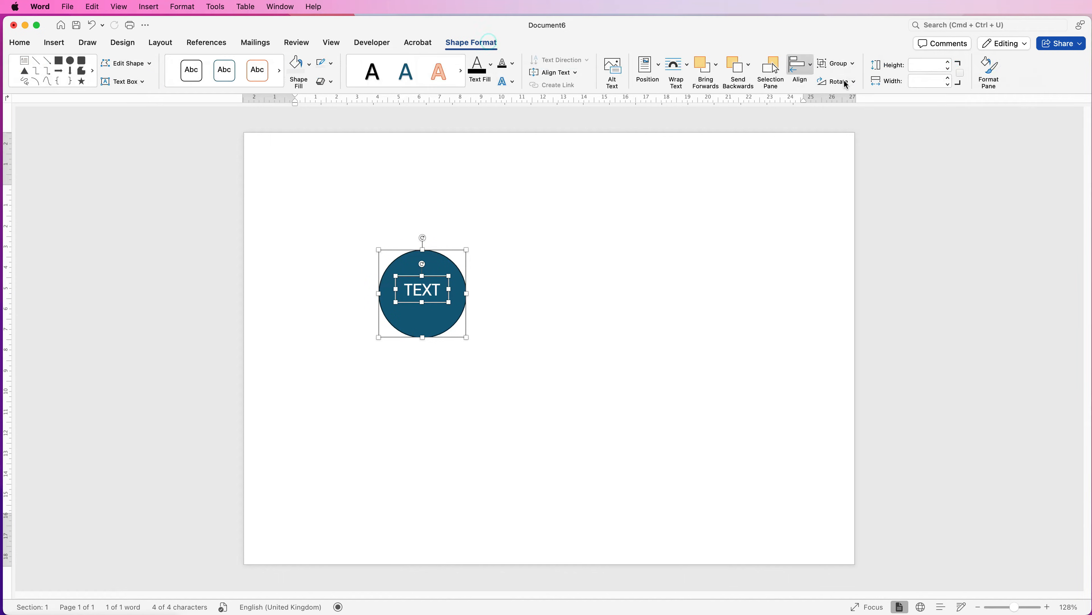
pyautogui.click(811, 67)
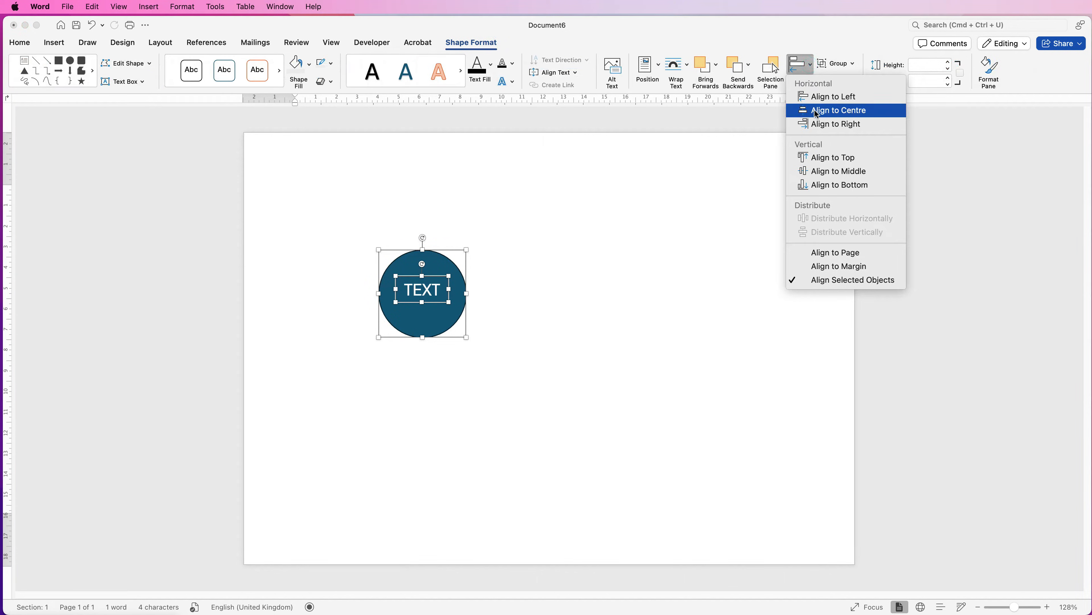
pyautogui.click(817, 110)
pyautogui.click(810, 67)
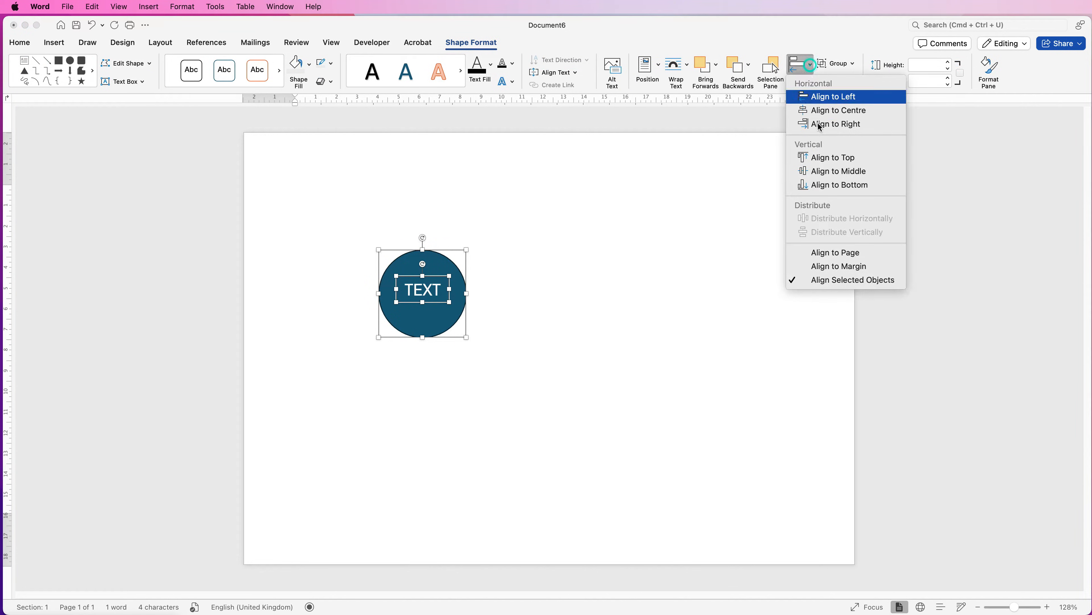
pyautogui.click(819, 172)
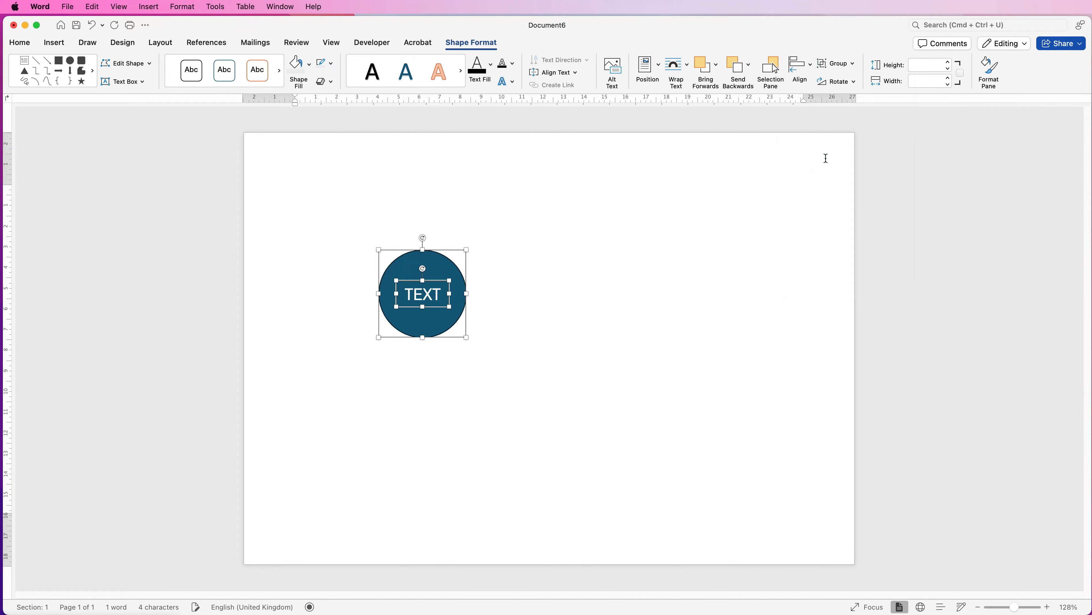
# Group the circle with its text box and place a copy of the group above and to the right
pyautogui.click(836, 63)
pyautogui.click(847, 78)
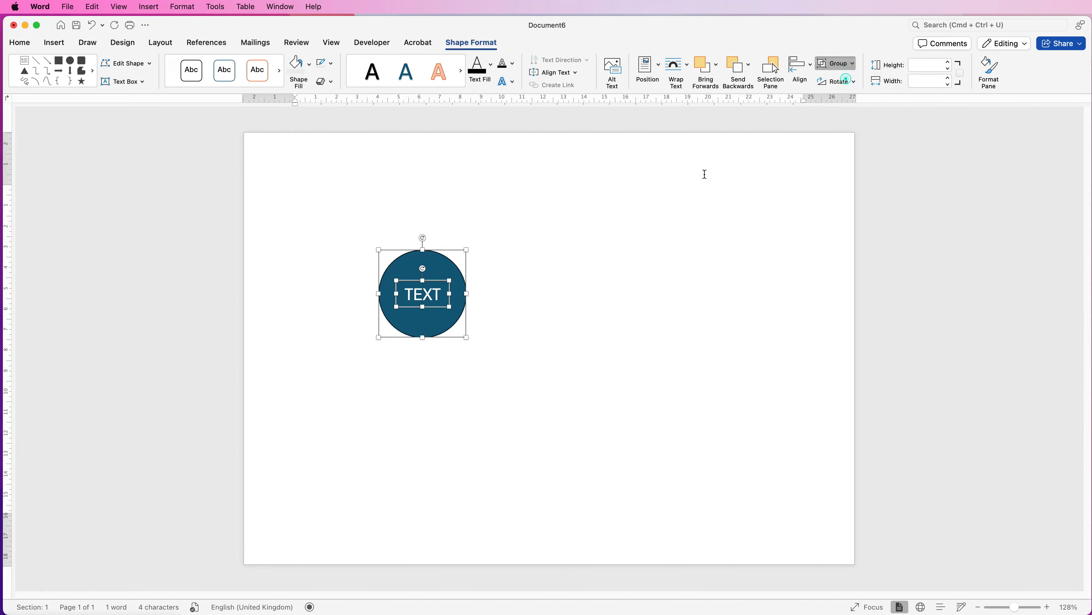
pyautogui.moveTo(403, 272); pyautogui.dragTo(519, 212)
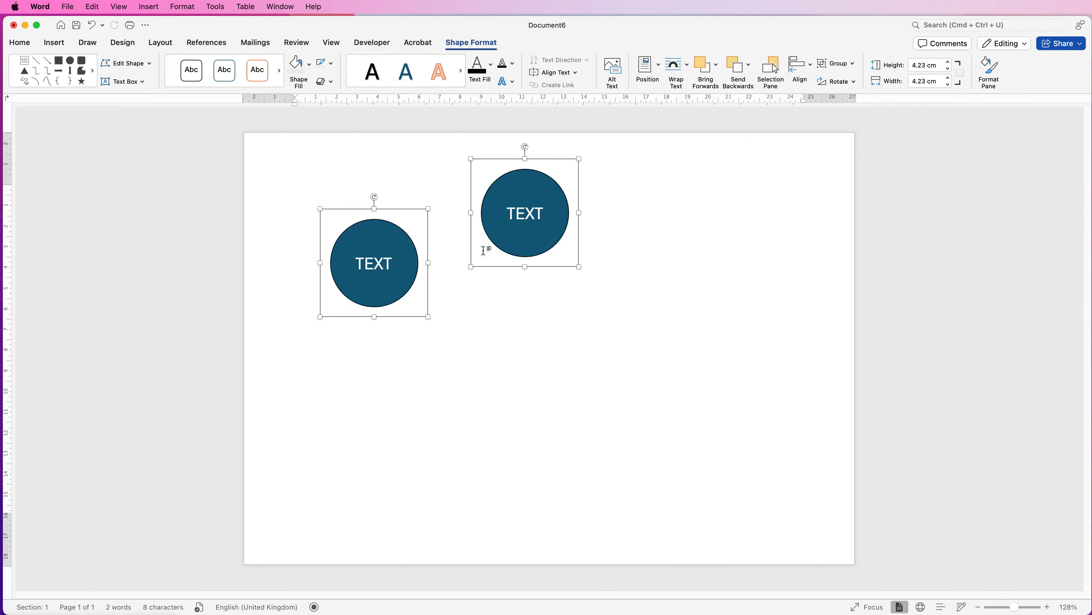
# Ungroup the upper circle copy and enlarge its text box to about 2.1 cm high and 2.8 cm wide
pyautogui.click(716, 185)
pyautogui.click(533, 212)
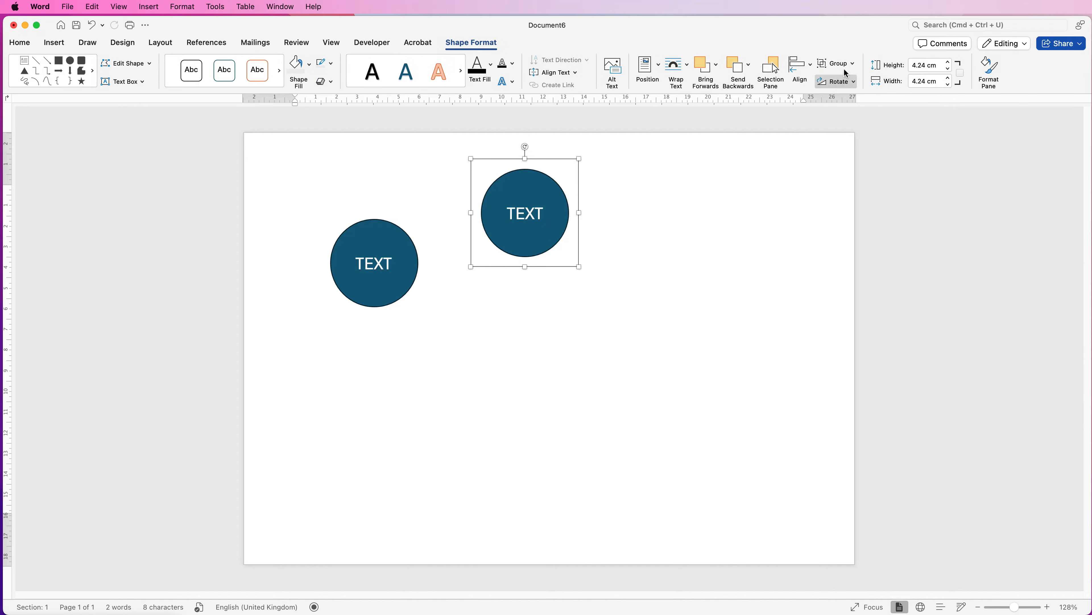
pyautogui.click(853, 64)
pyautogui.click(844, 100)
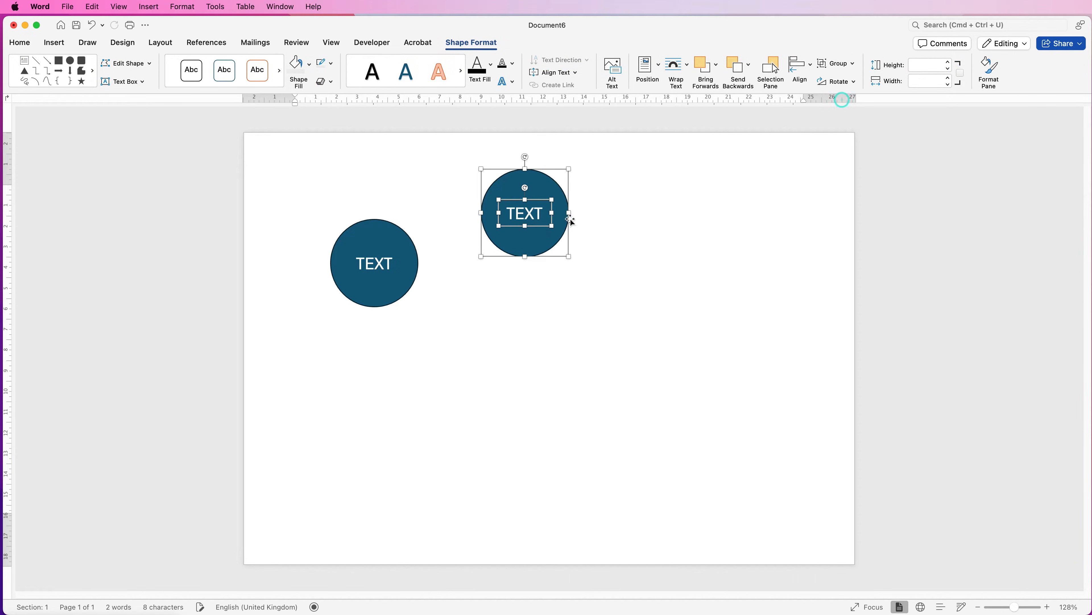
pyautogui.click(542, 213)
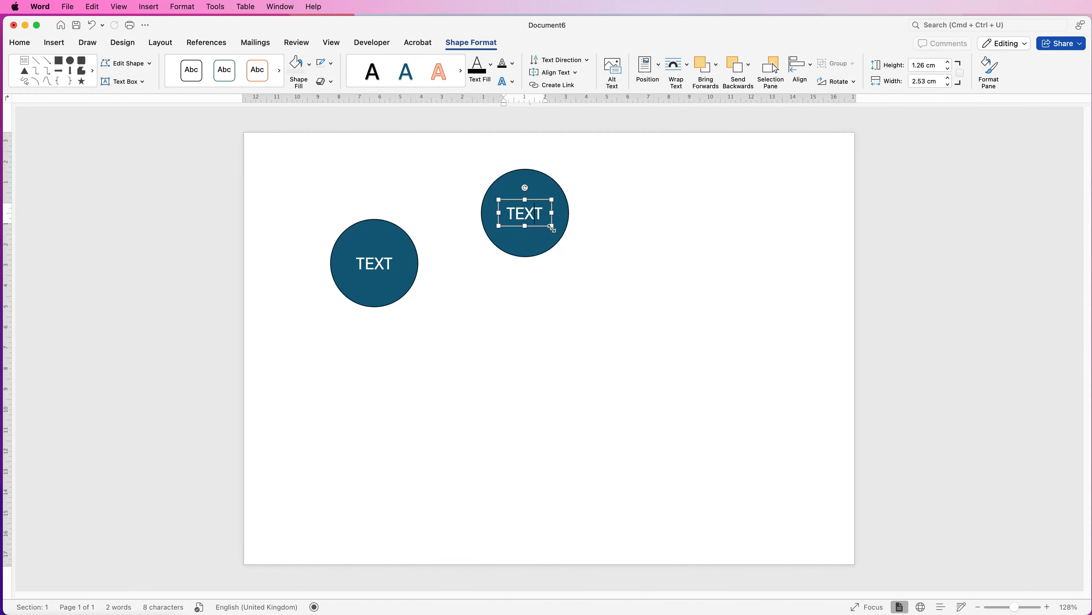
pyautogui.moveTo(551, 226); pyautogui.dragTo(558, 243)
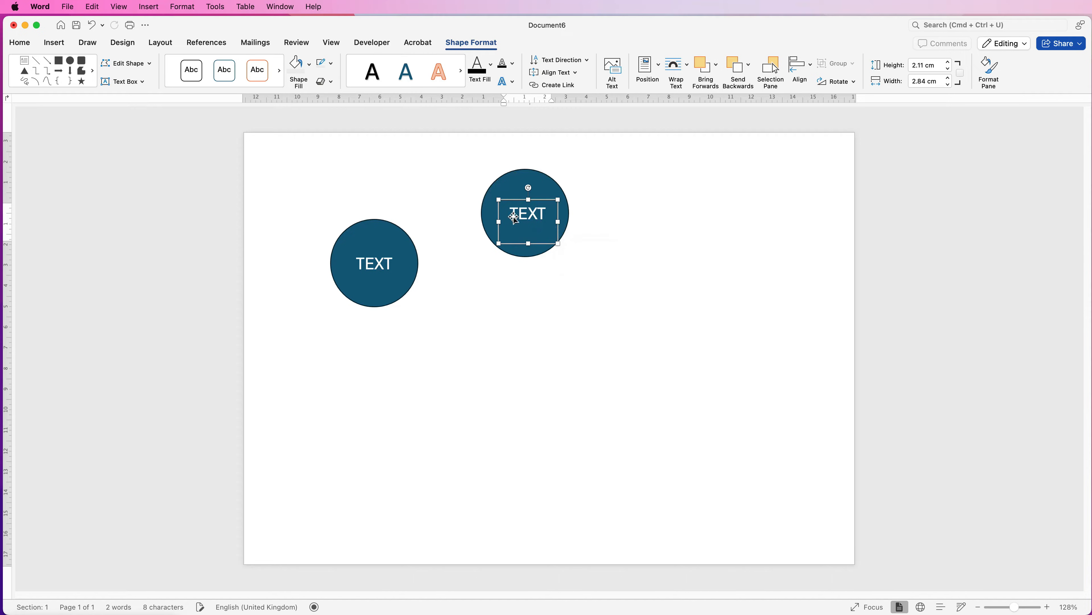
# Delete both circles and their text boxes so the page is empty
pyautogui.doubleClick(529, 212)
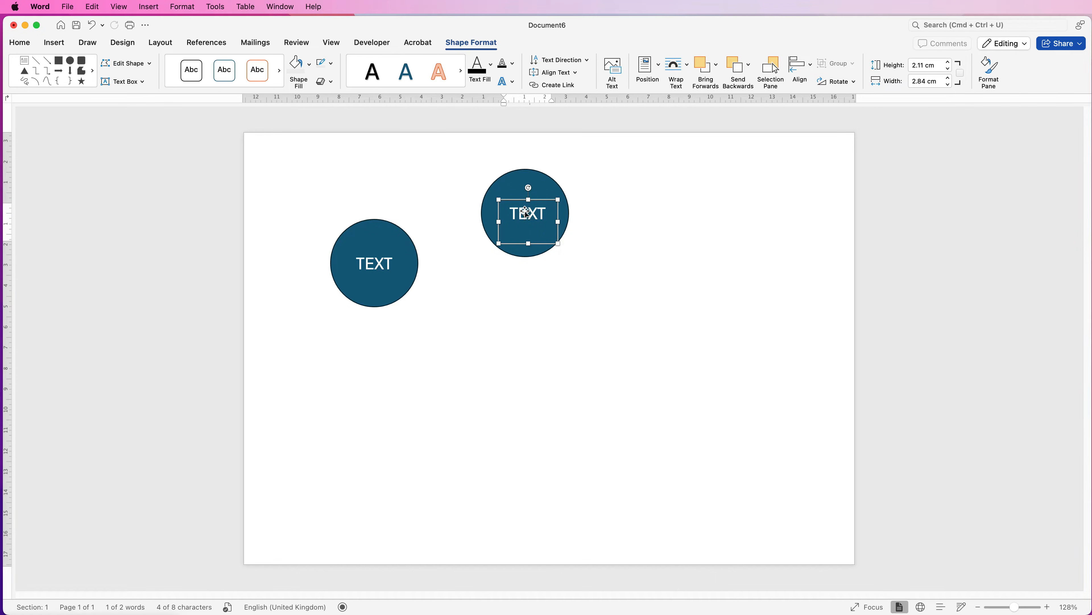
pyautogui.press('Delete')
pyautogui.click(527, 203)
pyautogui.press('Delete')
pyautogui.click(379, 261)
pyautogui.press('Delete')
pyautogui.click(386, 246)
# Draw a text box about 7 cm wide and 4.1 cm high mid-page and enter STRUCTURE, IN and TEXTILES on three lines
pyautogui.click(54, 42)
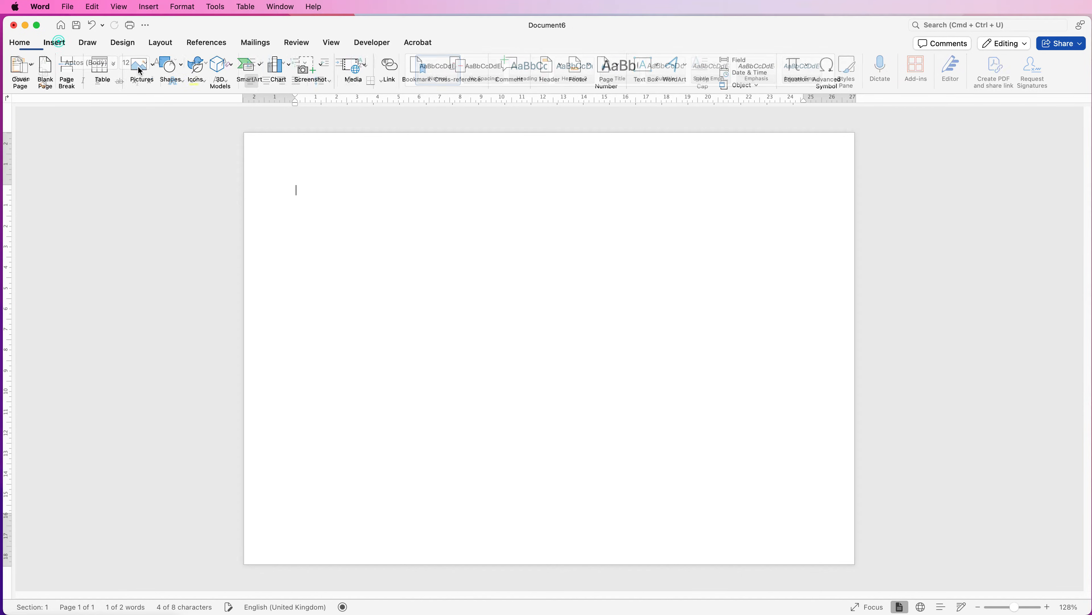
pyautogui.click(658, 65)
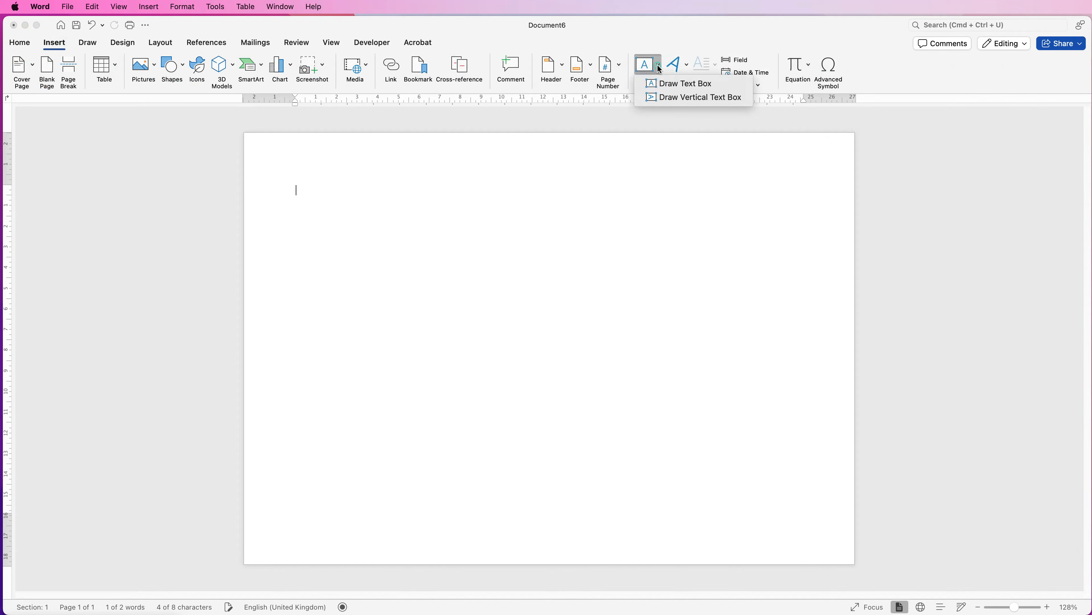
pyautogui.click(668, 85)
pyautogui.moveTo(461, 262)
pyautogui.mouseDown()
pyautogui.moveTo(471, 348)
pyautogui.moveTo(604, 353)
pyautogui.mouseUp()
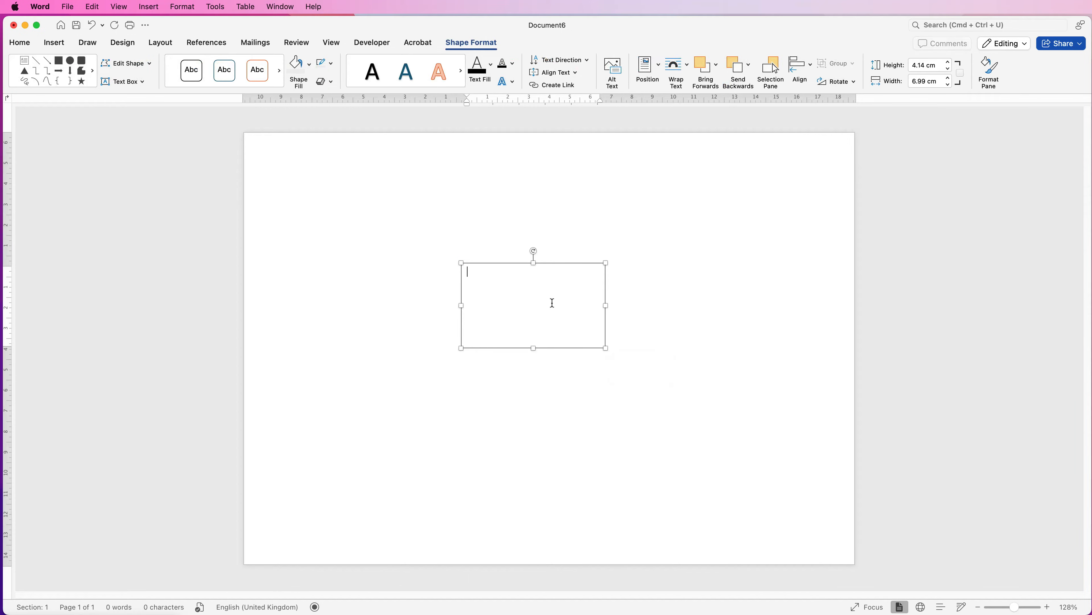
pyautogui.write('STRUCTURE')
pyautogui.press('Return')
pyautogui.write('IN')
pyautogui.press('Return')
pyautogui.write('TEXTILES')
# Format all the text in the box as 18 pt Bodoni 72 and centre it
pyautogui.press('super+a')
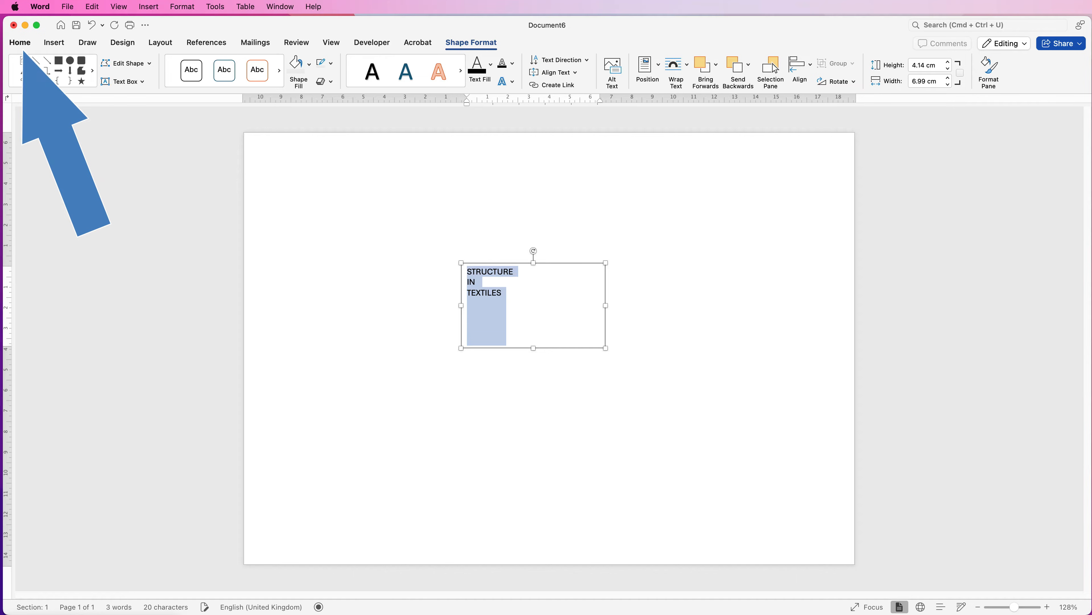
pyautogui.click(19, 43)
pyautogui.click(157, 63)
pyautogui.click(157, 63)
pyautogui.click(157, 63)
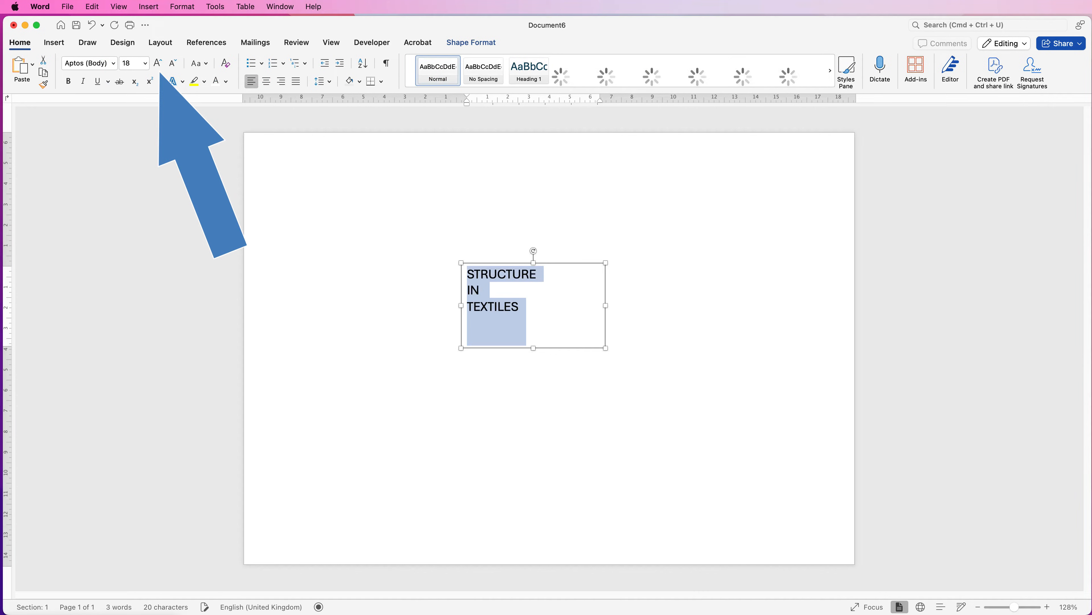
pyautogui.click(113, 63)
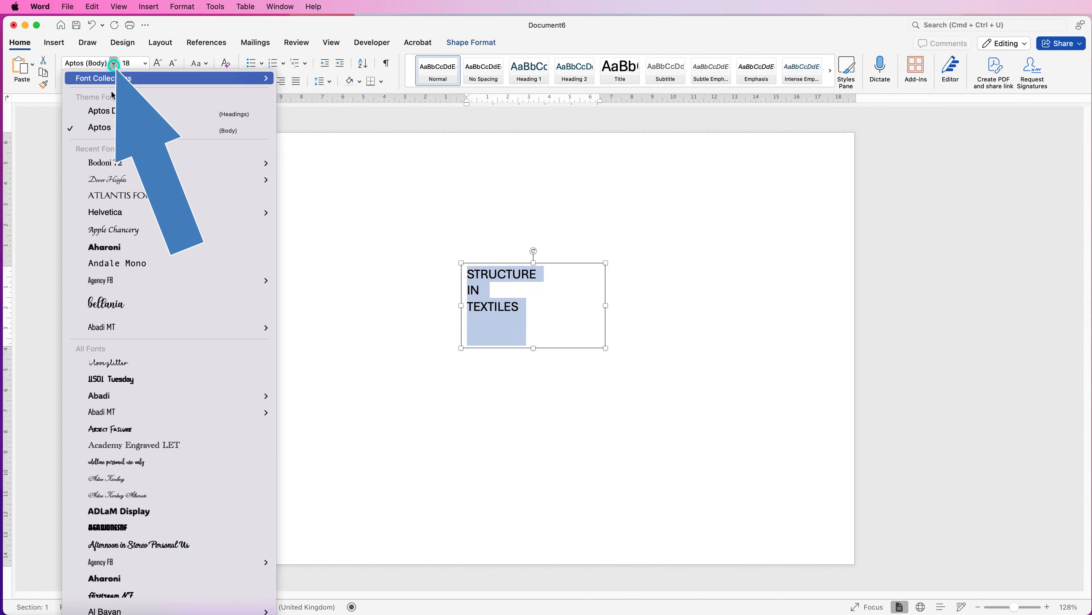
pyautogui.click(103, 162)
pyautogui.click(269, 84)
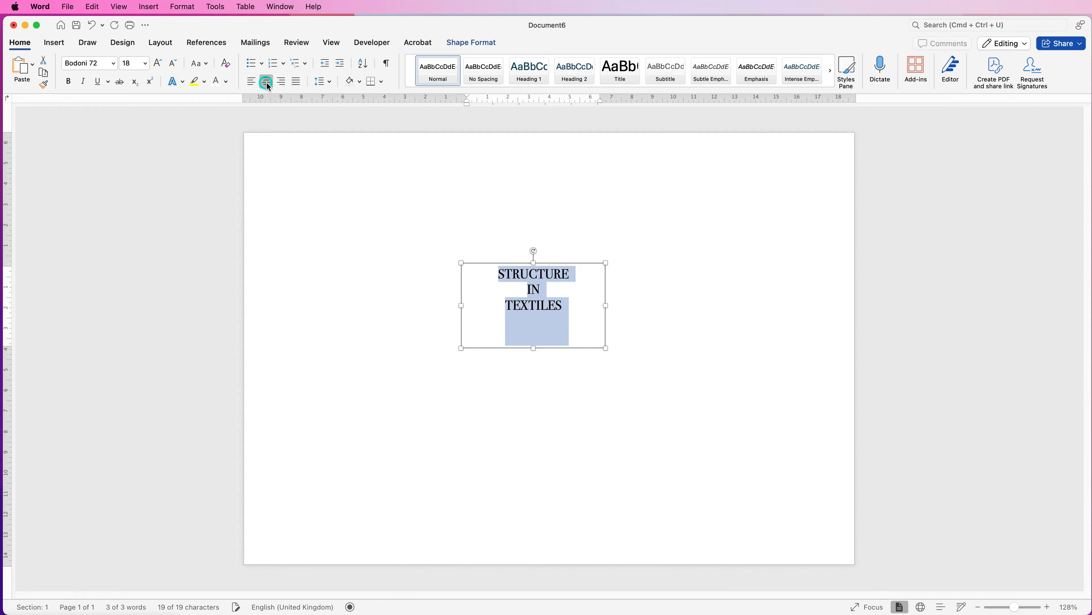
# Open the custom fill colours for the text box and choose a pale shade just off the colour wheel's centre
pyautogui.click(466, 43)
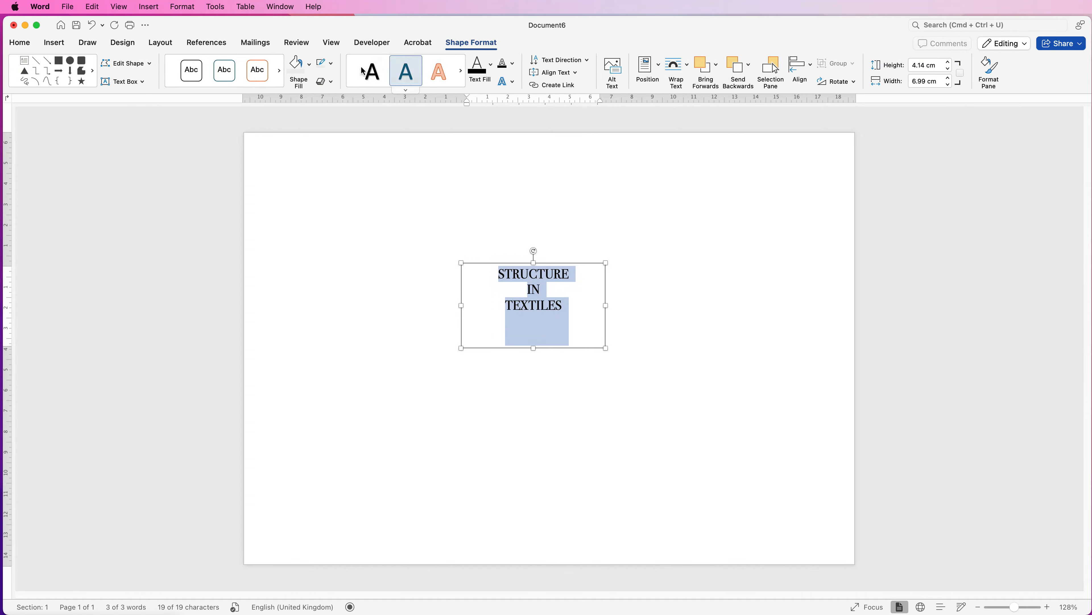
pyautogui.click(309, 74)
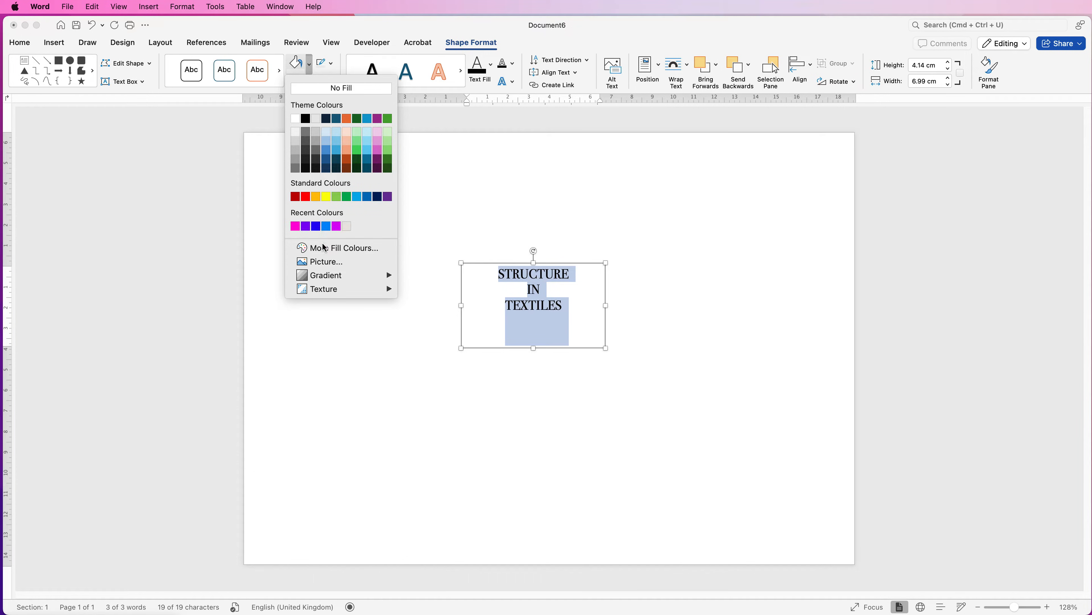
pyautogui.click(327, 249)
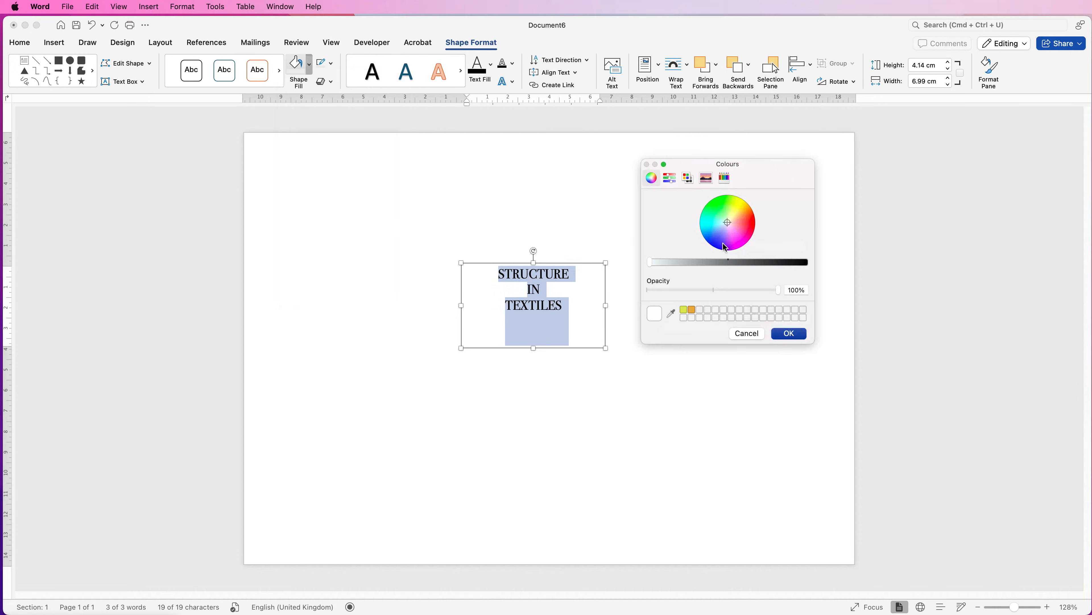
pyautogui.moveTo(728, 225)
pyautogui.mouseDown()
pyautogui.moveTo(723, 241)
pyautogui.moveTo(716, 230)
pyautogui.moveTo(726, 241)
pyautogui.moveTo(716, 230)
pyautogui.mouseUp()
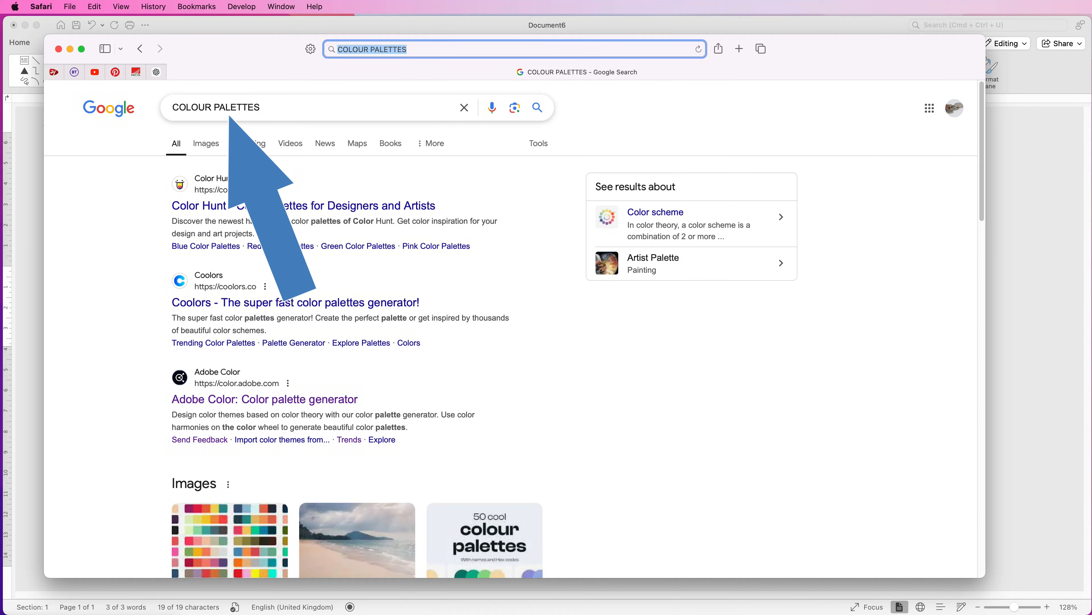
# In Safari, browse the image results for COLOUR PALETTES to examine colour combinations for the design
pyautogui.click(206, 146)
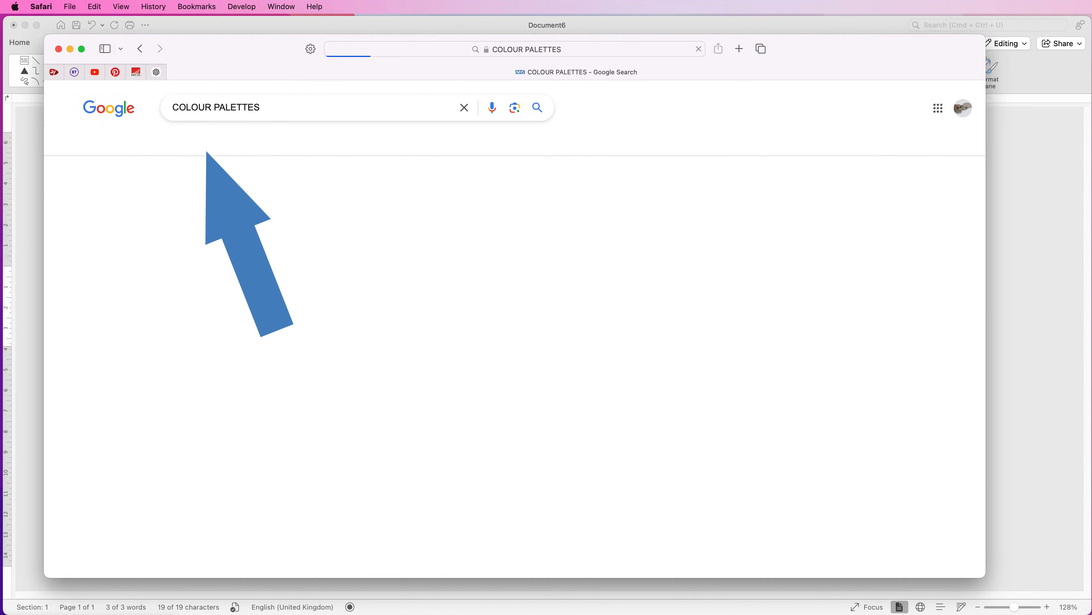
pyautogui.scroll(-10, 514, 344)
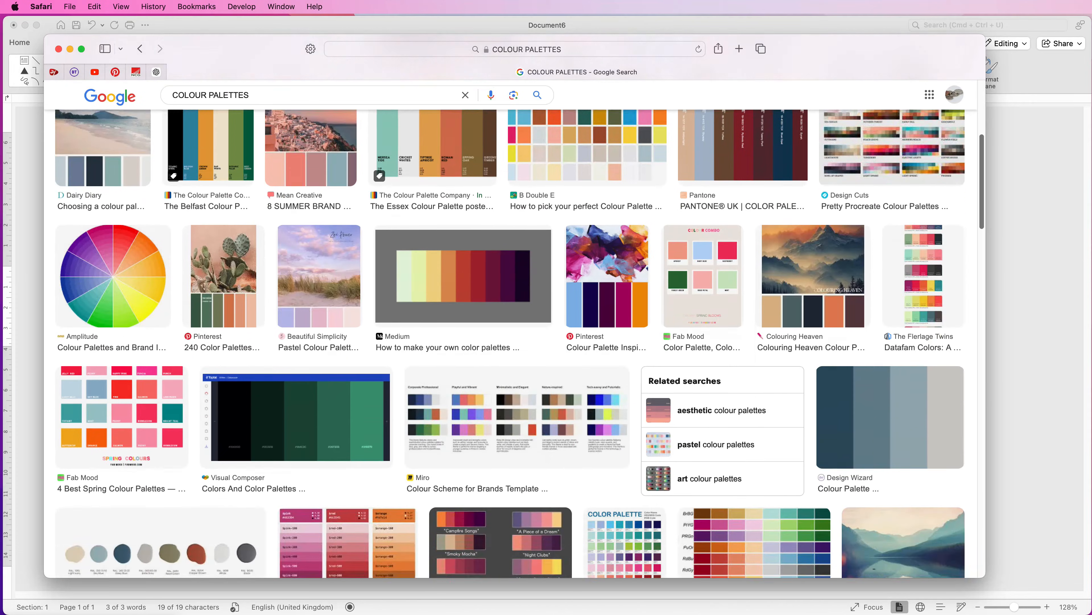
pyautogui.scroll(-10, 514, 344)
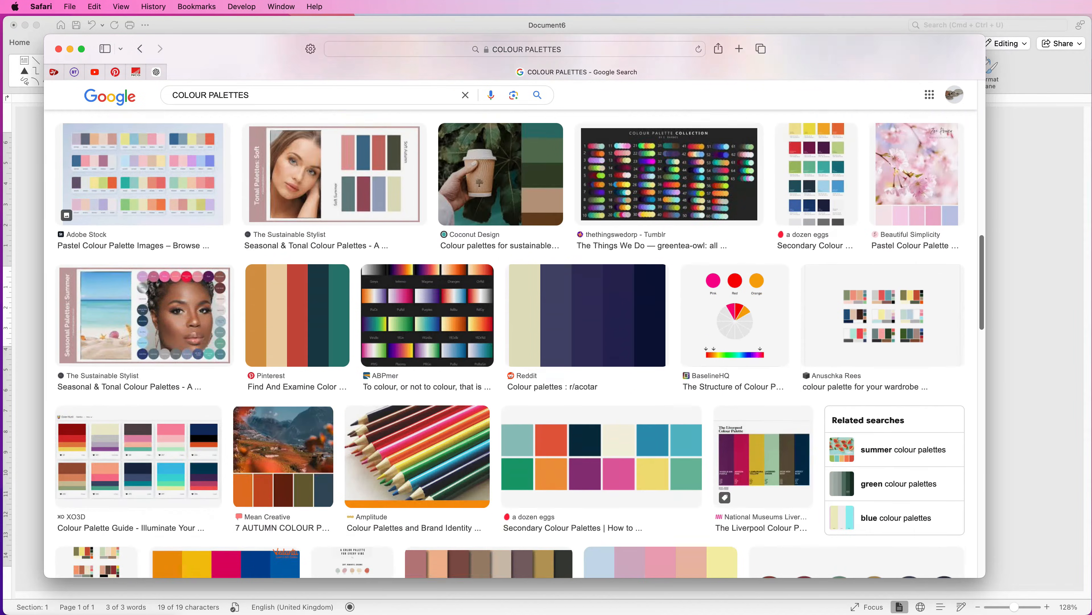
pyautogui.scroll(-10, 515, 345)
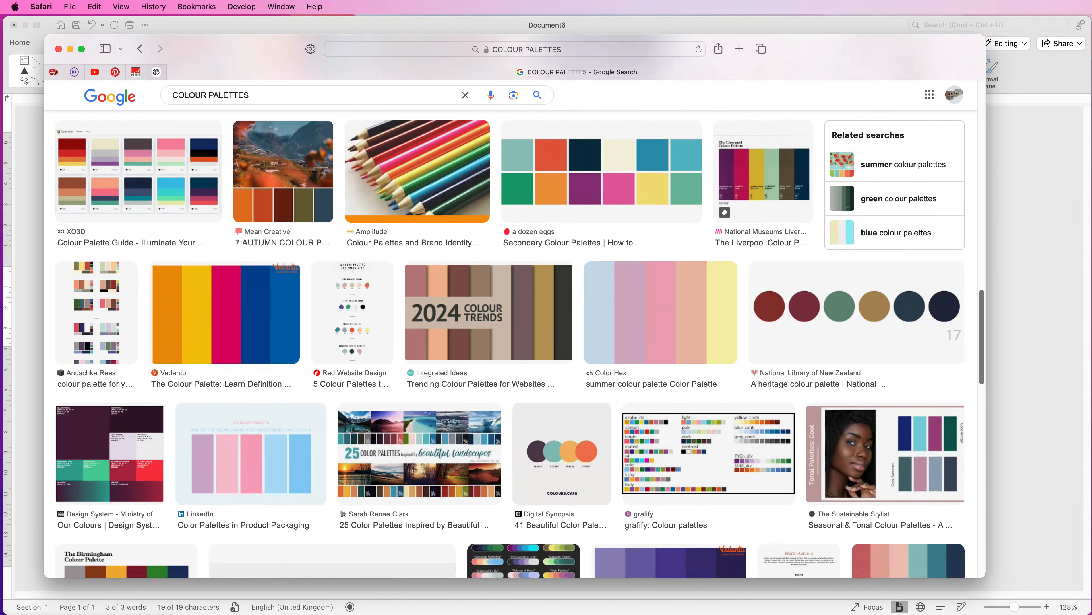
pyautogui.scroll(-3, 514, 345)
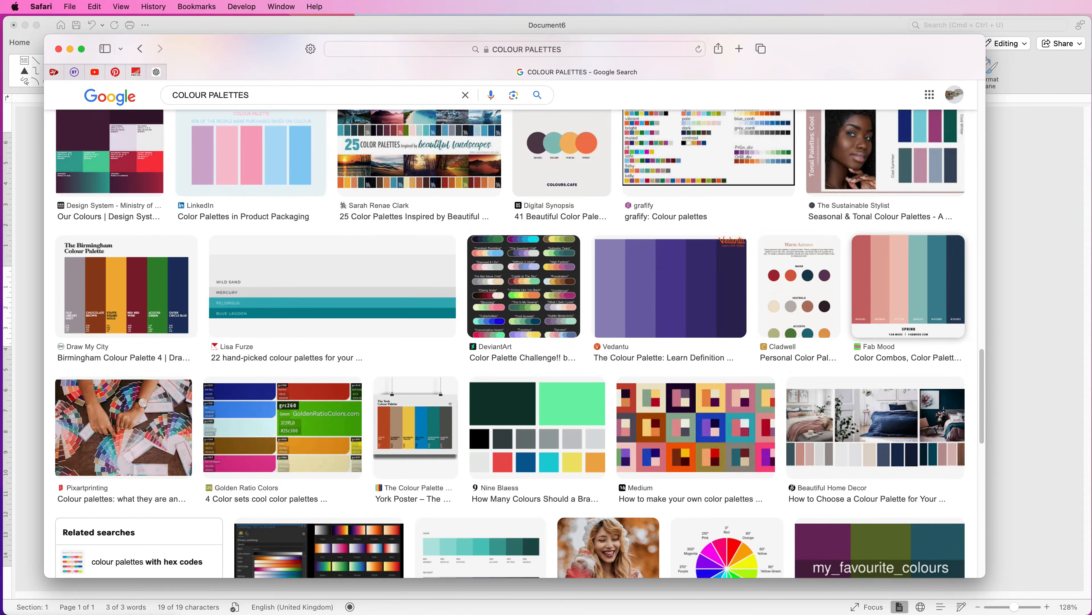
# Open the Fab Mood SPRING palette, capture a screenshot of its colour strips and switch back to Word
pyautogui.click(908, 286)
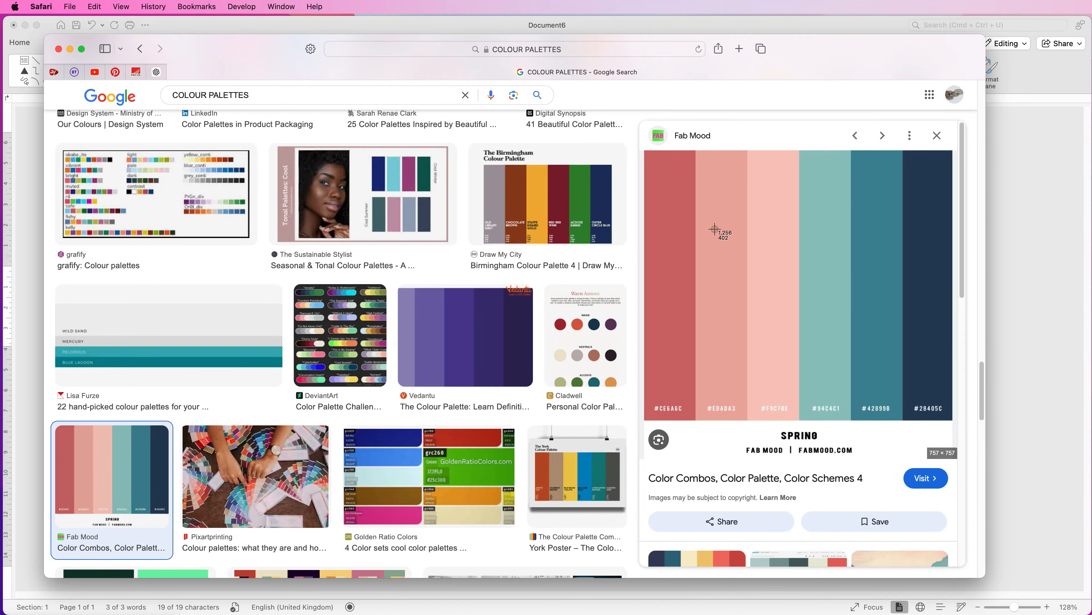
pyautogui.moveTo(653, 202); pyautogui.dragTo(949, 349)
pyautogui.click(65, 50)
pyautogui.click(60, 47)
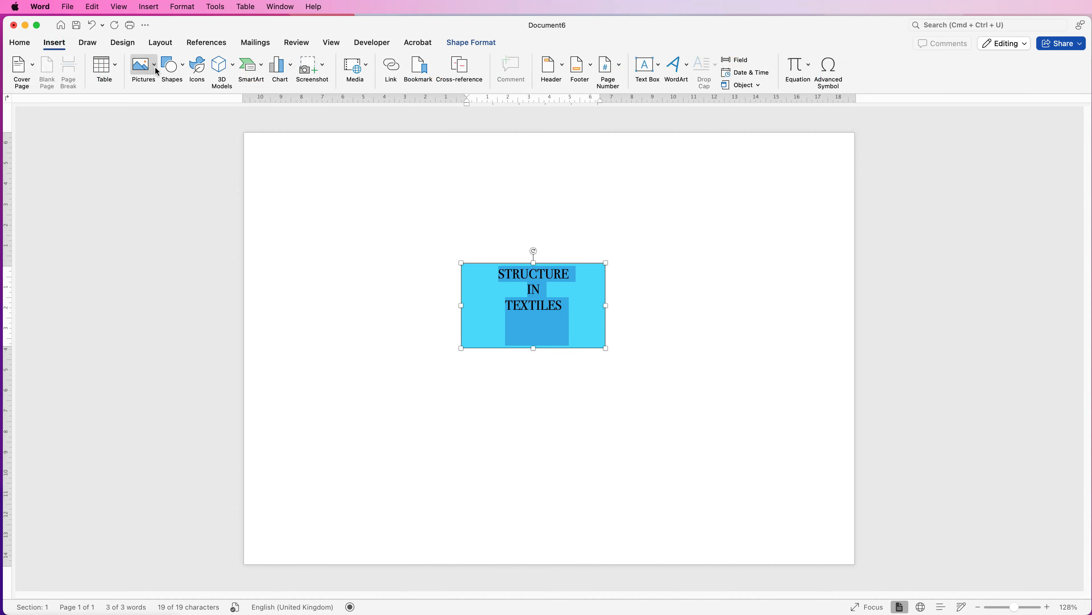
# Insert the palette screenshot from the Desktop as a picture about 6.5 cm wide above the text box, near the page's upper-left corner
pyautogui.click(146, 71)
pyautogui.click(160, 97)
pyautogui.click(530, 131)
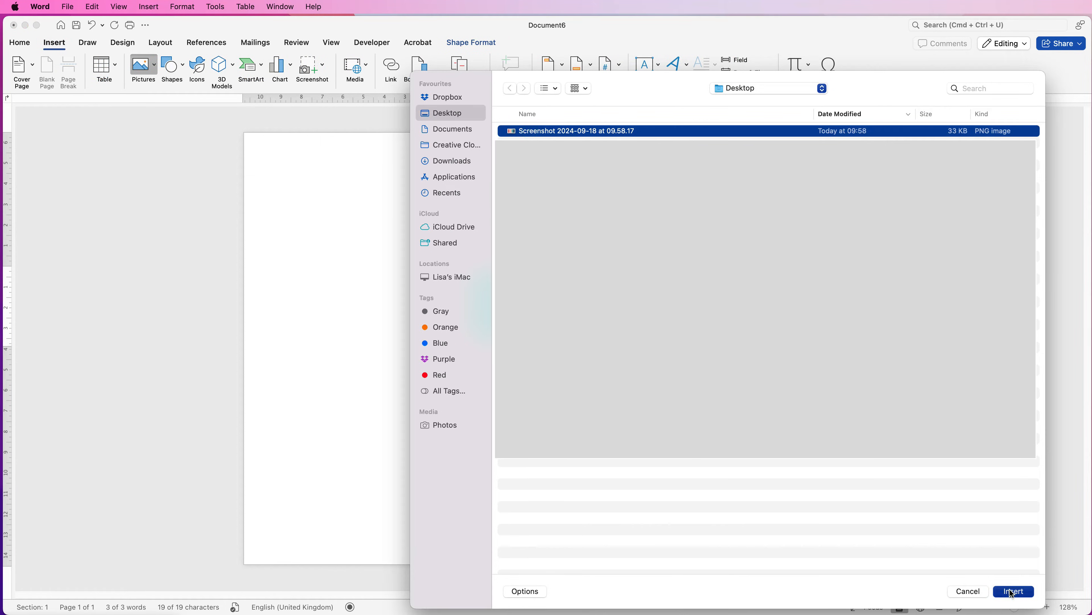
pyautogui.click(1011, 591)
pyautogui.moveTo(550, 304); pyautogui.dragTo(659, 249)
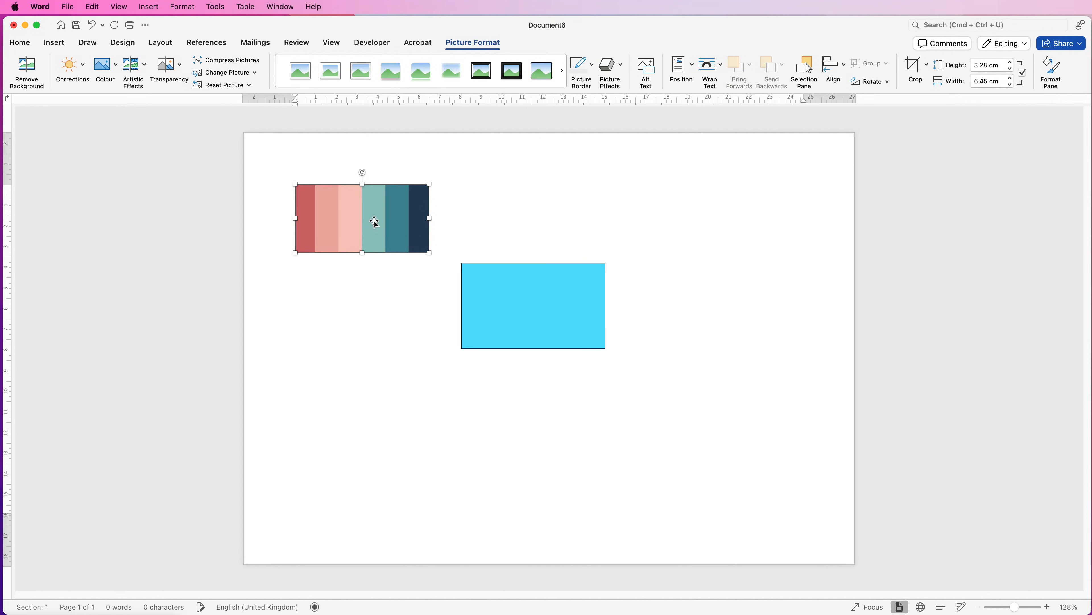
# Fill the text box with the dark navy sampled from the last strip of the palette picture
pyautogui.click(514, 301)
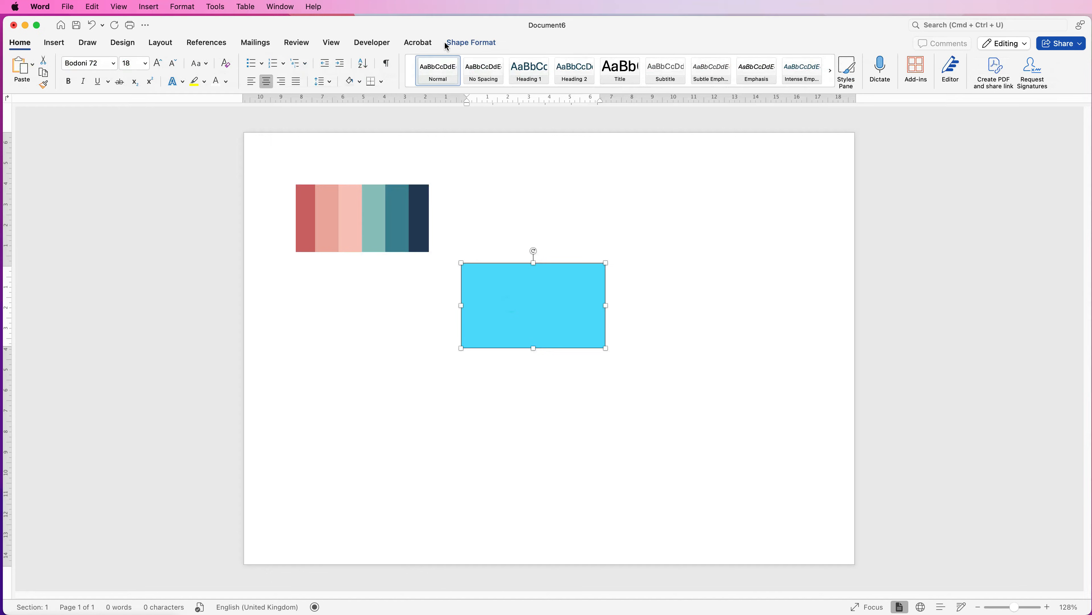
pyautogui.click(456, 43)
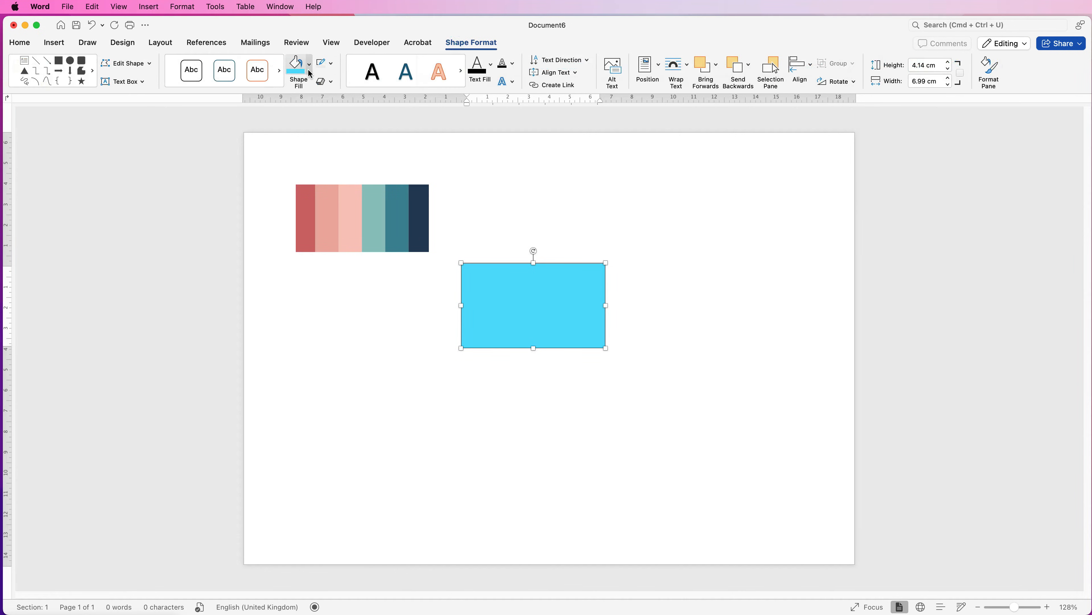
pyautogui.click(309, 69)
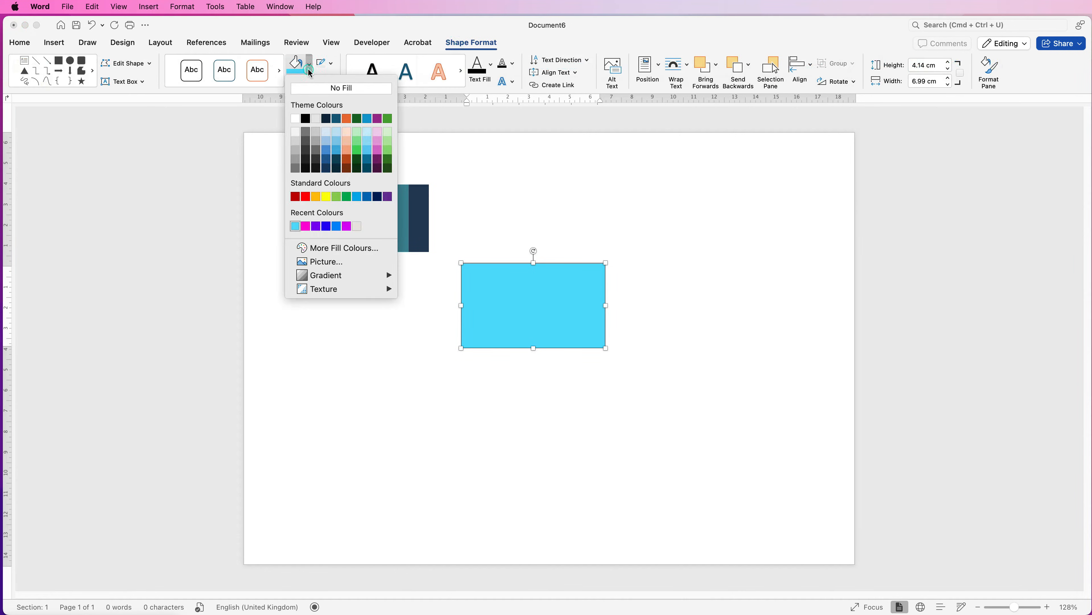
pyautogui.click(355, 247)
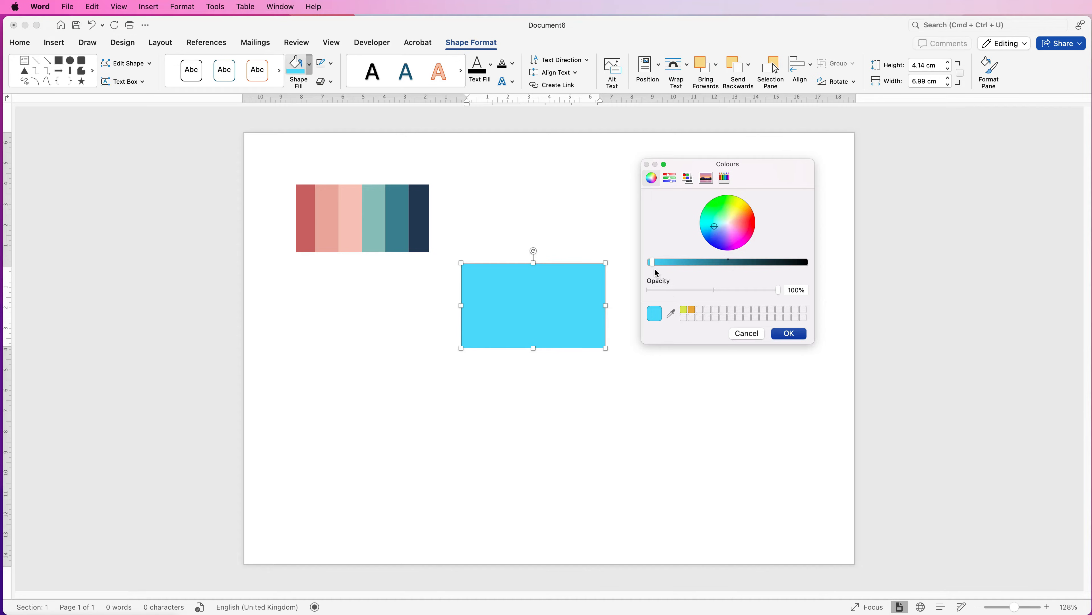
pyautogui.moveTo(714, 225); pyautogui.dragTo(718, 229)
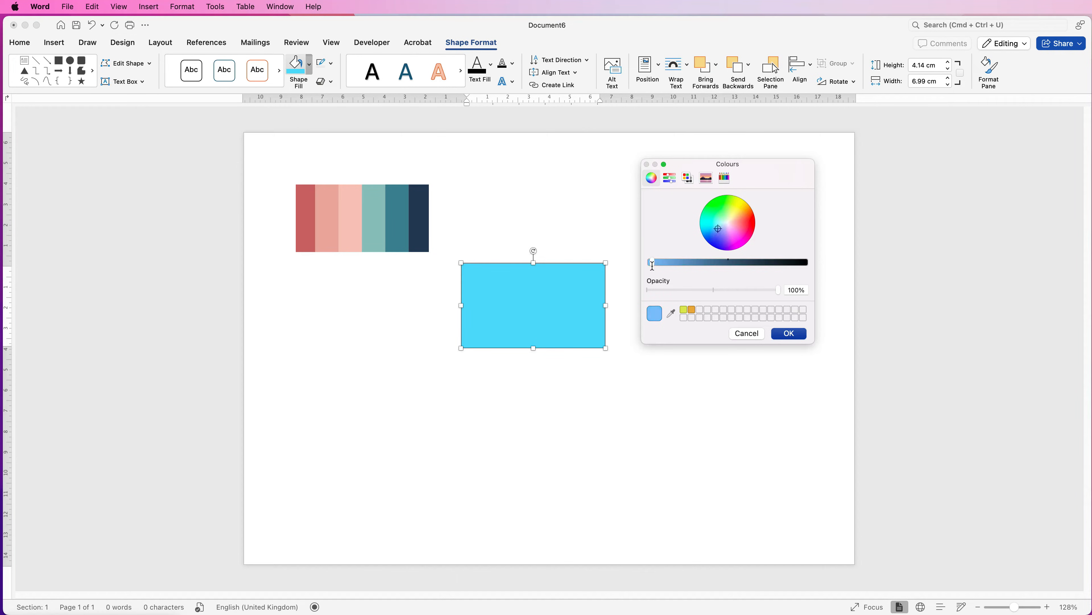
pyautogui.moveTo(654, 263)
pyautogui.mouseDown()
pyautogui.moveTo(697, 264)
pyautogui.moveTo(650, 263)
pyautogui.moveTo(674, 264)
pyautogui.mouseUp()
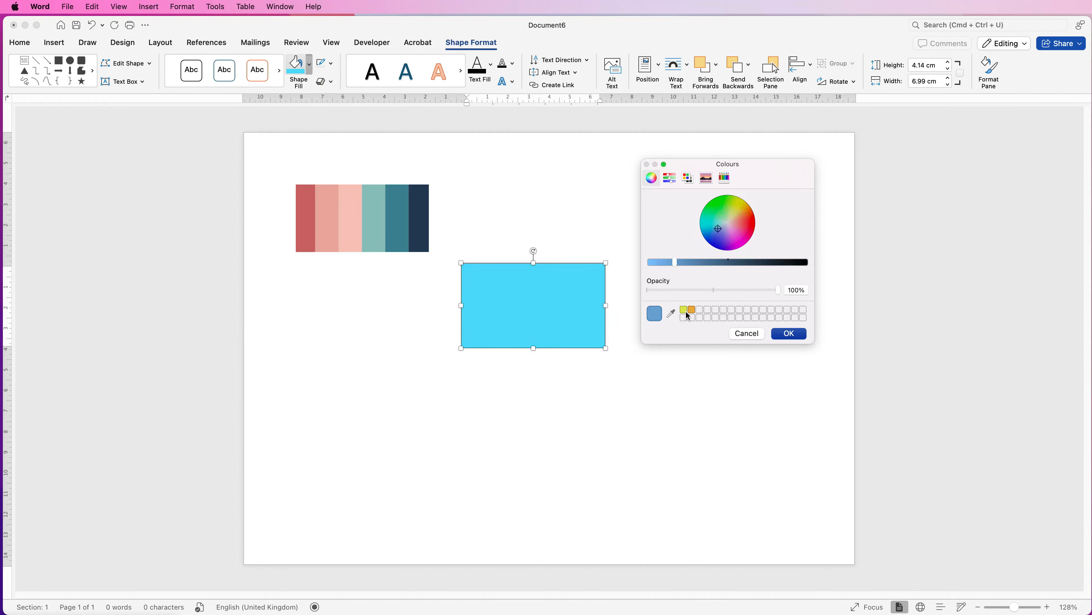
pyautogui.click(672, 315)
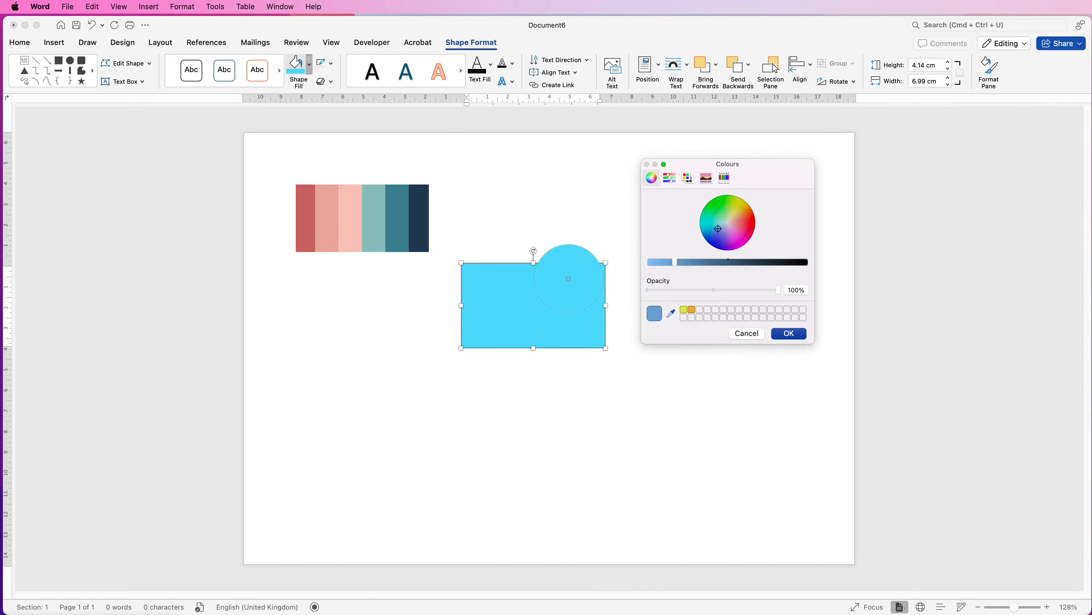
pyautogui.click(420, 215)
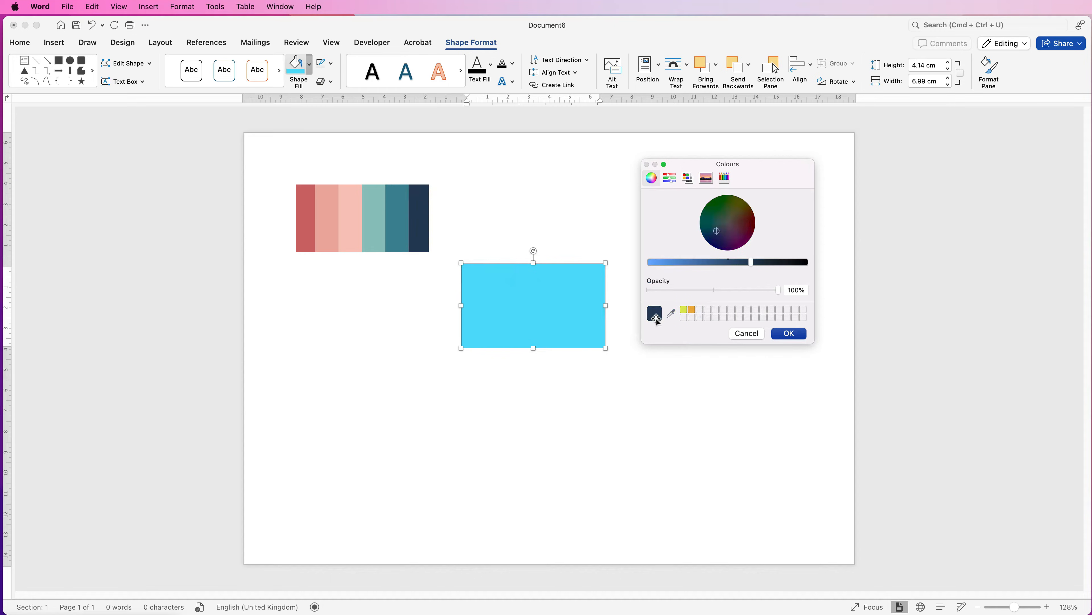
pyautogui.click(790, 334)
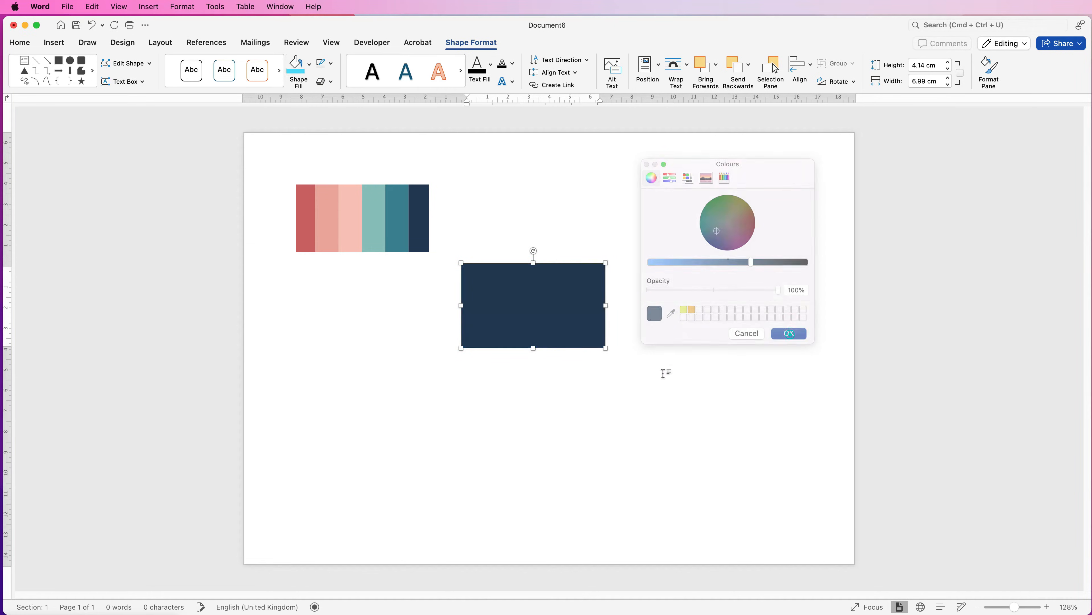
# Delete the palette picture and fill the text box with the violet from the recent colours
pyautogui.click(342, 205)
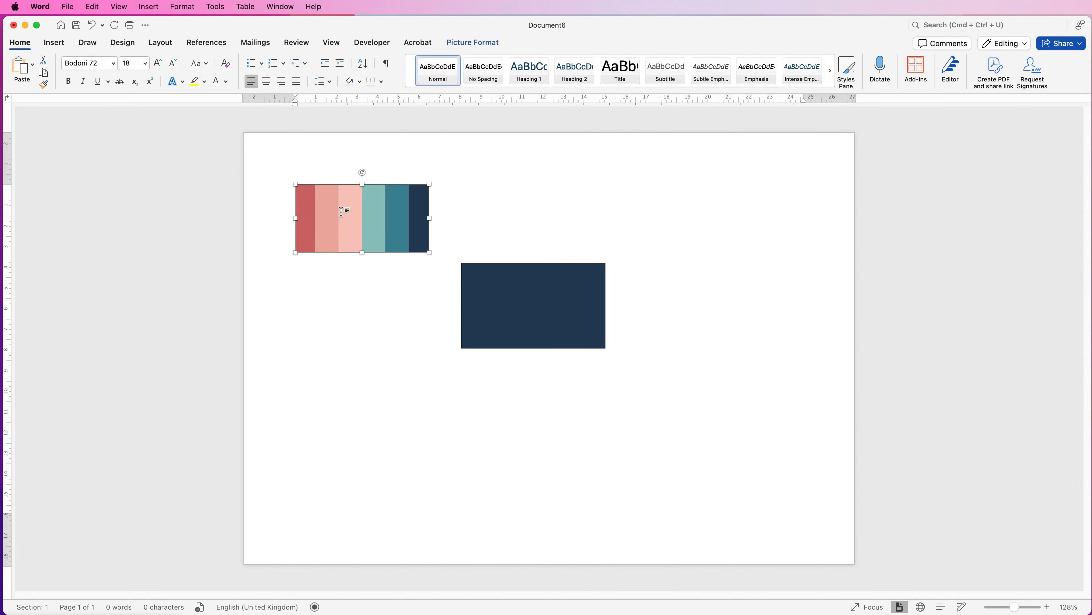
pyautogui.press('BackSpace')
pyautogui.click(523, 298)
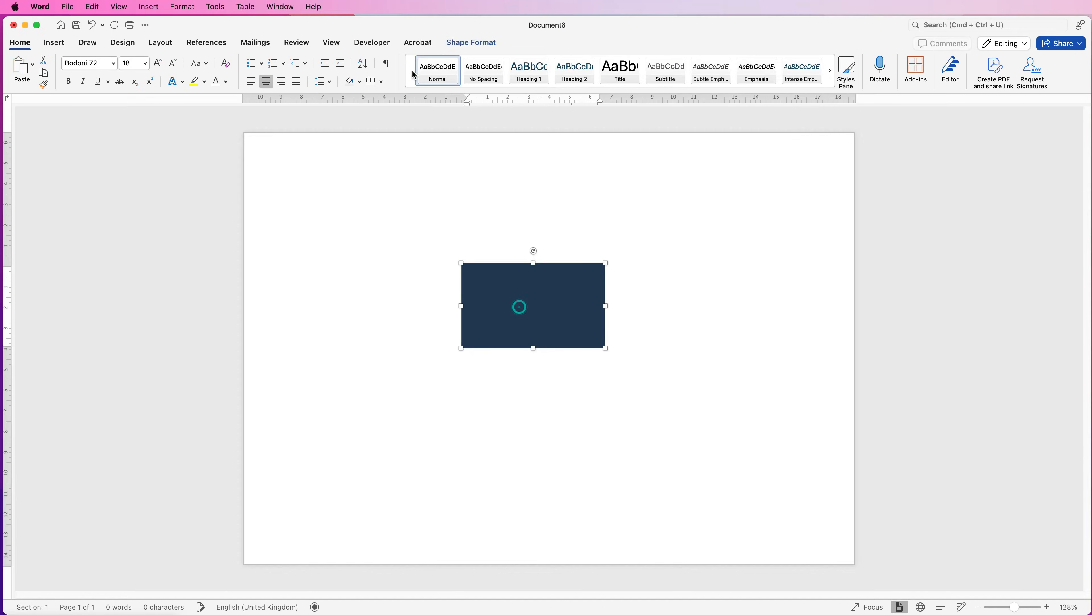
pyautogui.click(466, 43)
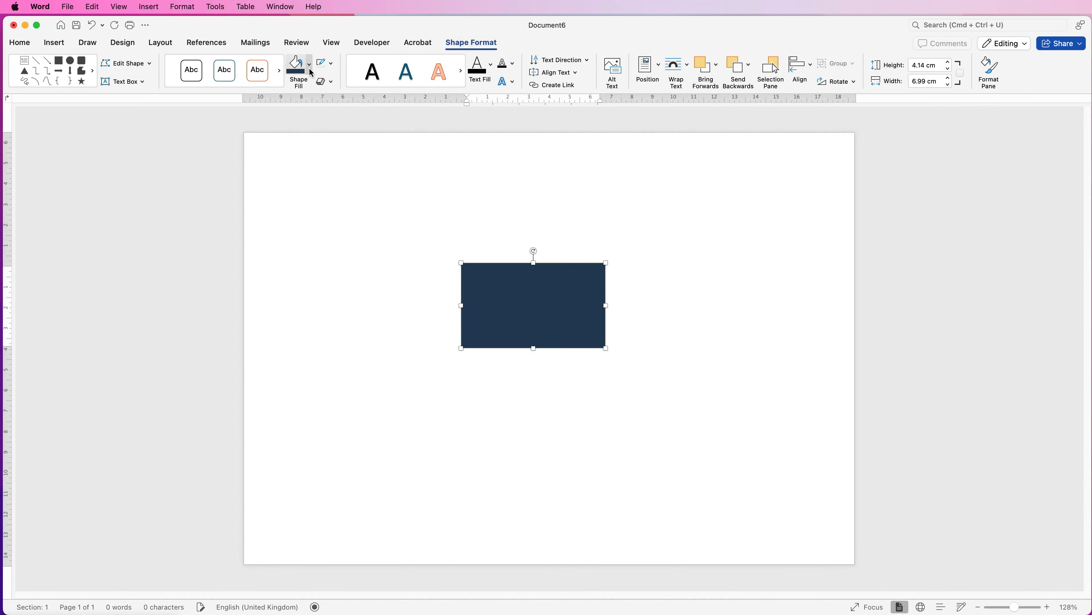
pyautogui.click(309, 65)
pyautogui.click(328, 226)
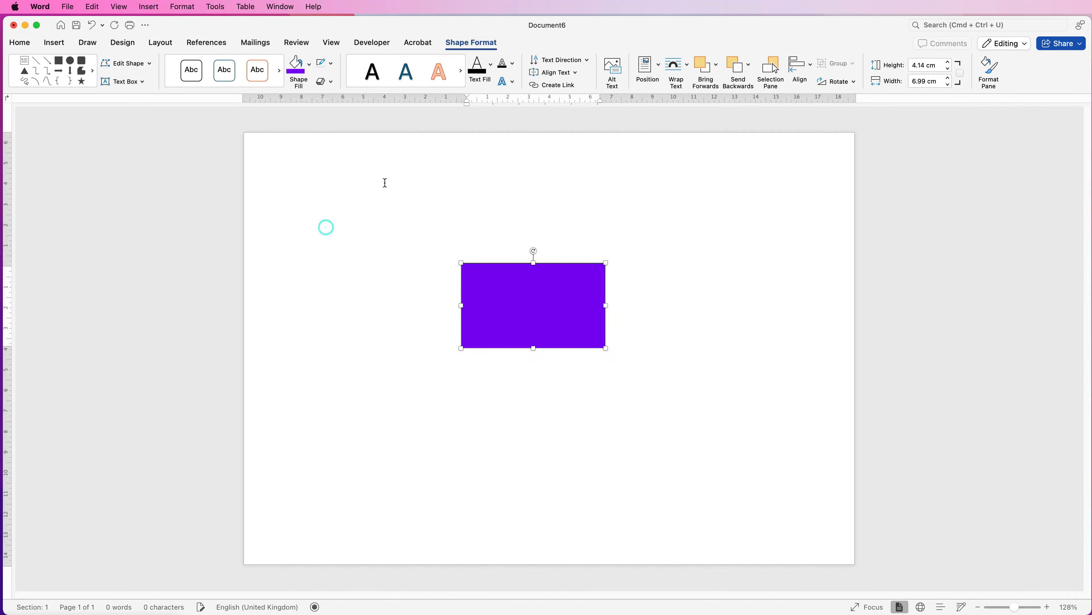
# Move the text box slightly up and enter STRUCTURE, IN and TEXTILES in it on three lines
pyautogui.moveTo(533, 300); pyautogui.dragTo(535, 280)
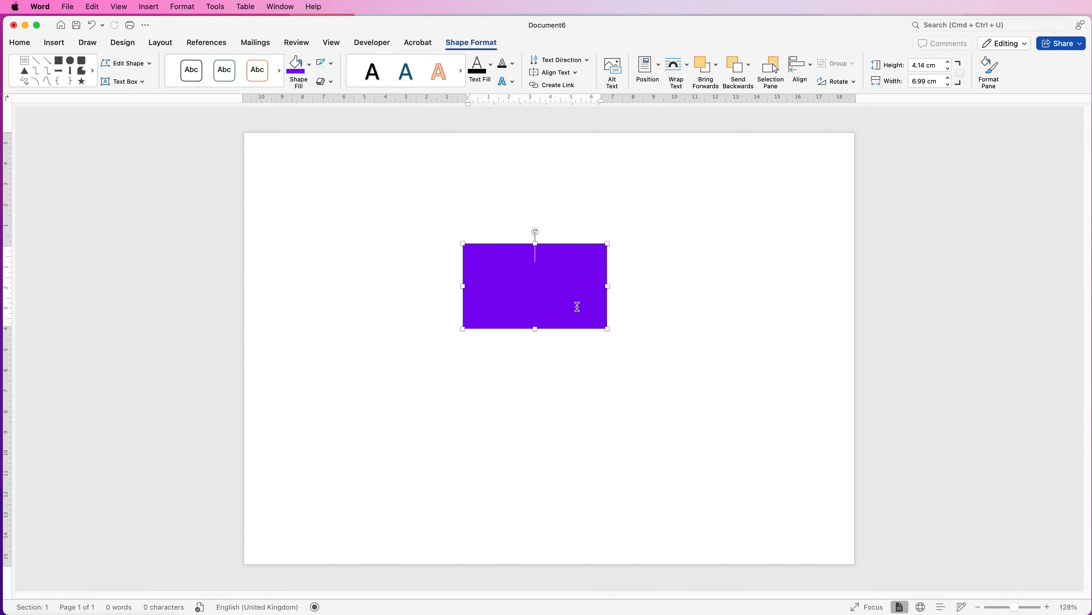
pyautogui.write('STRUCTURE')
pyautogui.press('Return')
pyautogui.write('IN')
pyautogui.press('Return')
pyautogui.write('TEXTILES')
pyautogui.click(431, 292)
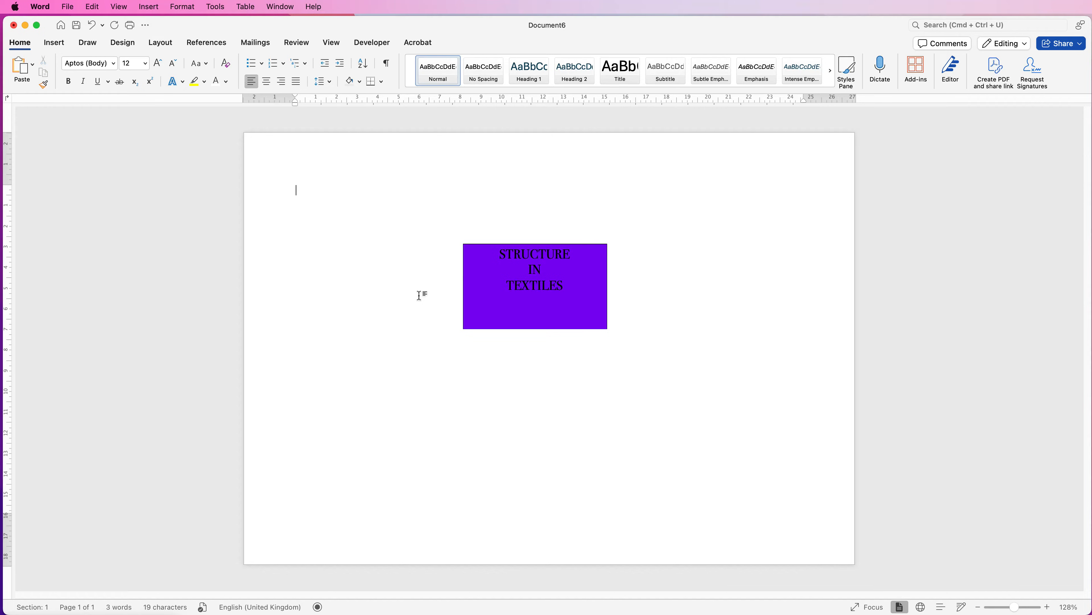
# Colour the text box's text white and shrink the box to about 6.4 cm wide and 3.1 cm high
pyautogui.click(535, 284)
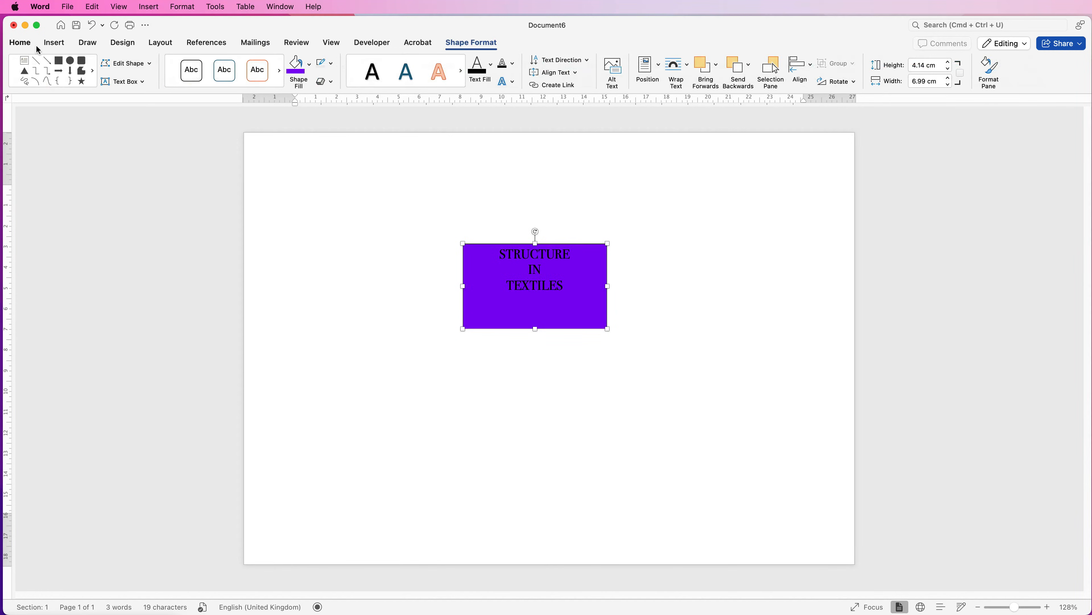
pyautogui.click(20, 43)
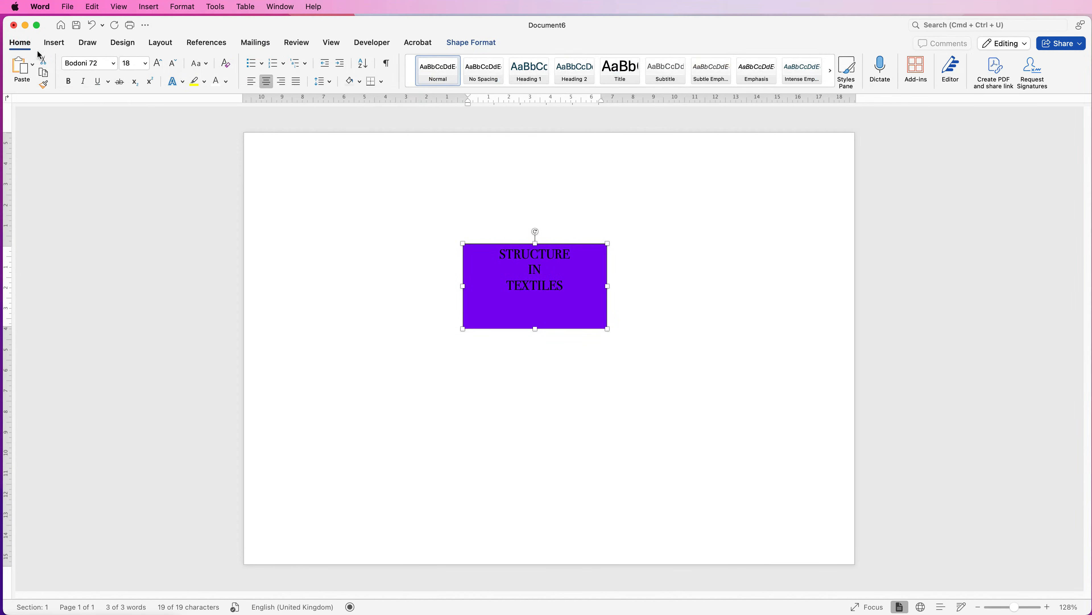
pyautogui.click(220, 82)
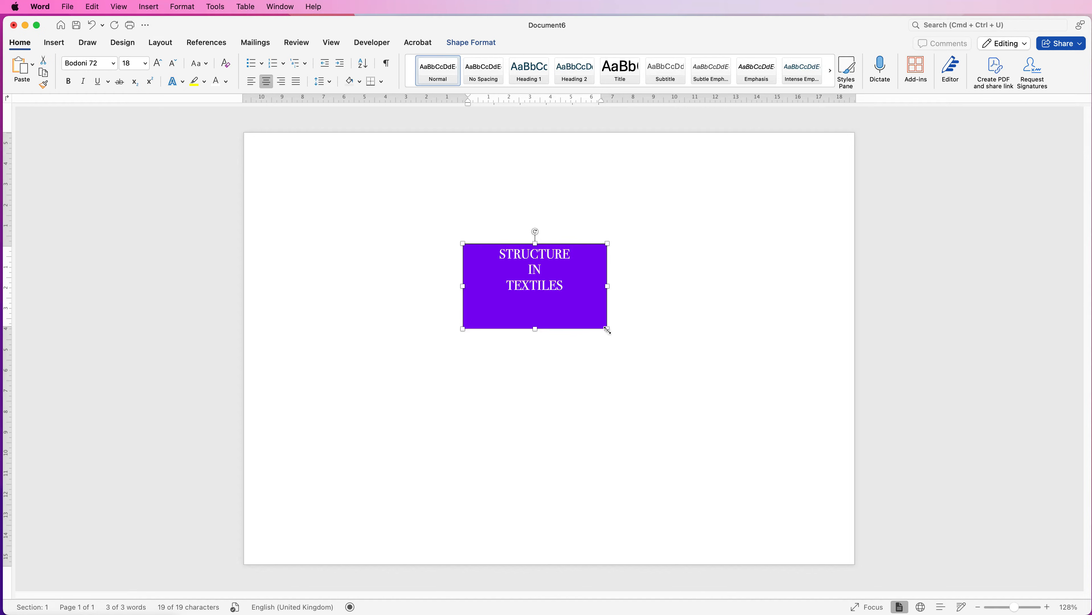
pyautogui.moveTo(607, 329); pyautogui.dragTo(596, 307)
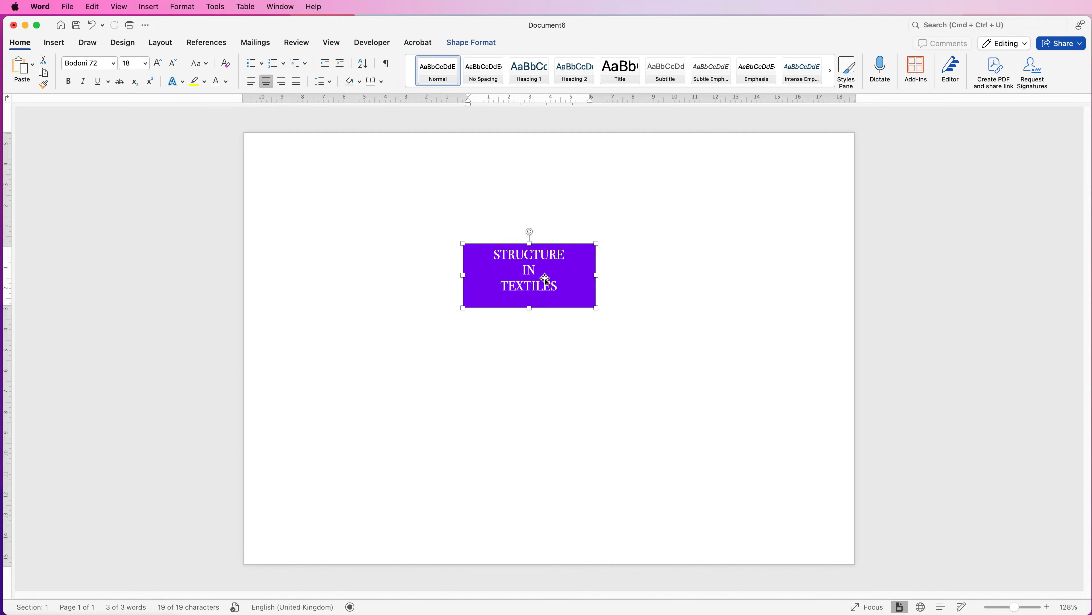
# Set the text box's top margin to 0.4 cm in its shape formatting options
pyautogui.click(476, 43)
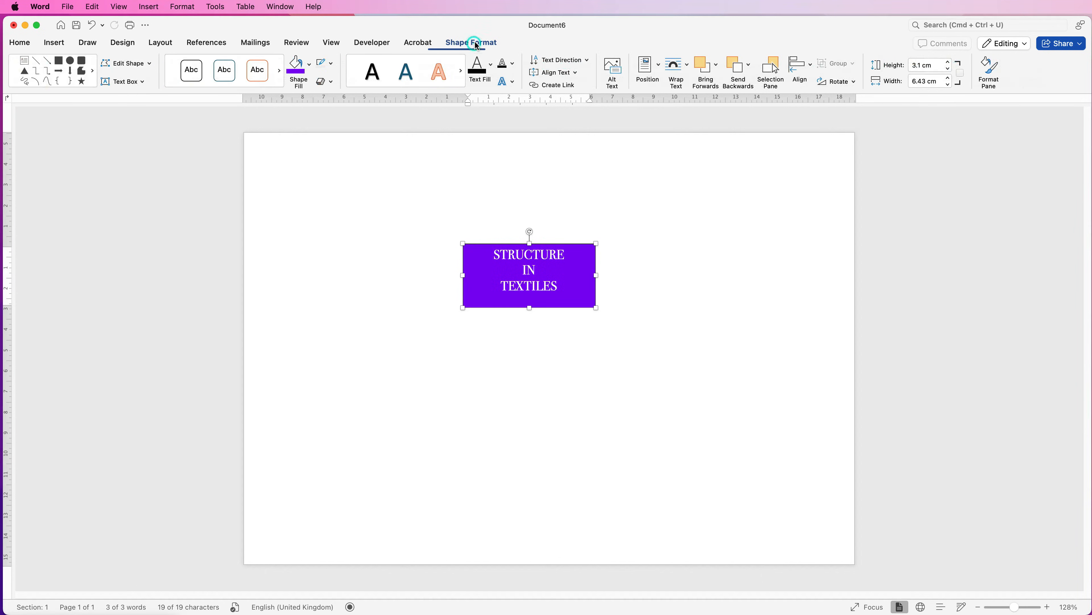
pyautogui.click(989, 68)
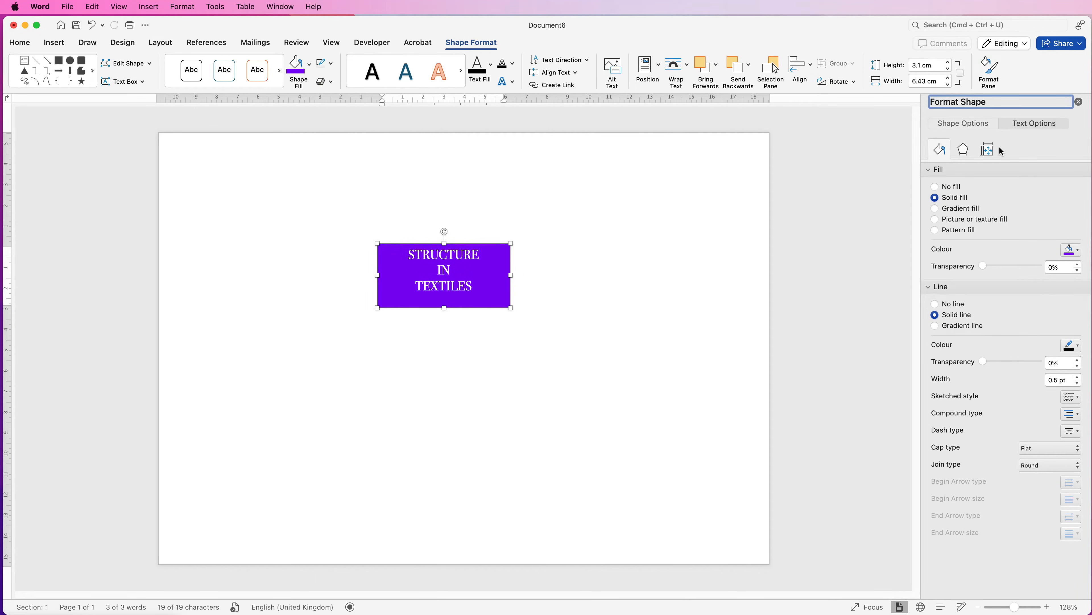
pyautogui.click(972, 125)
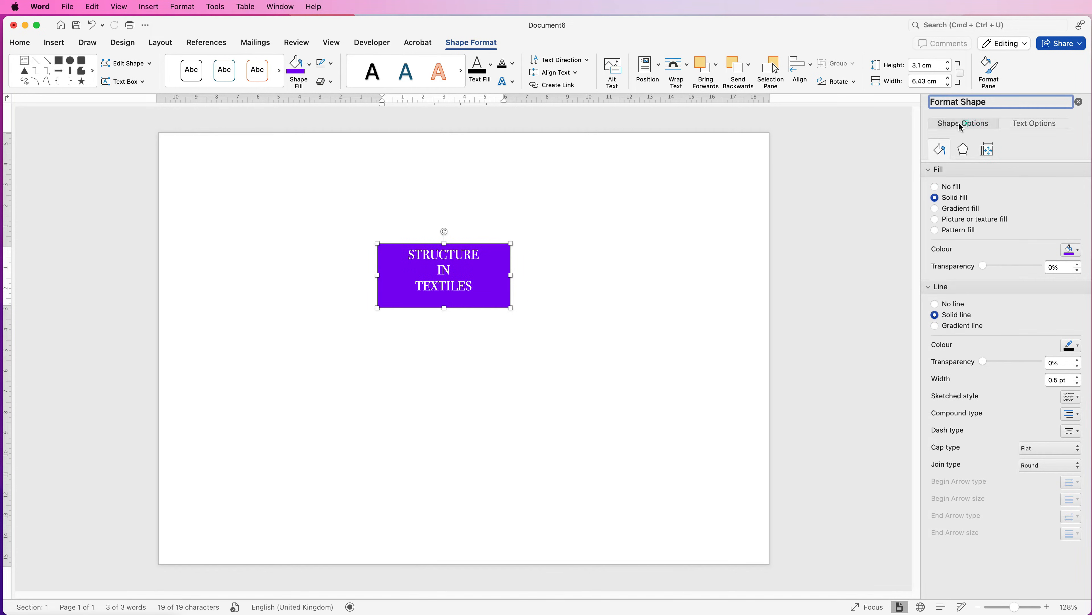
pyautogui.click(987, 150)
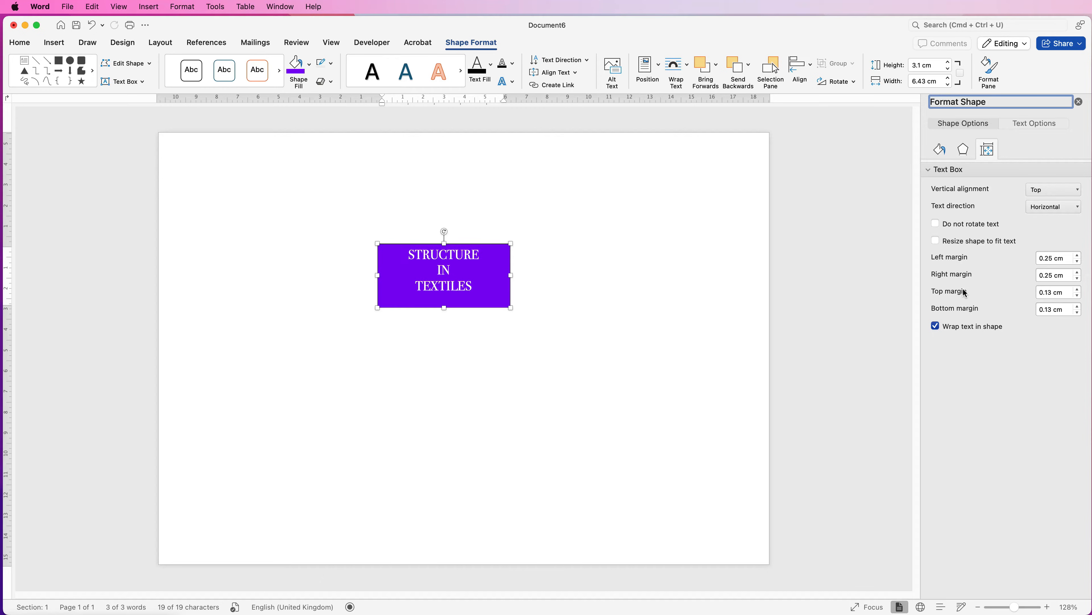
pyautogui.click(1079, 291)
pyautogui.click(1078, 291)
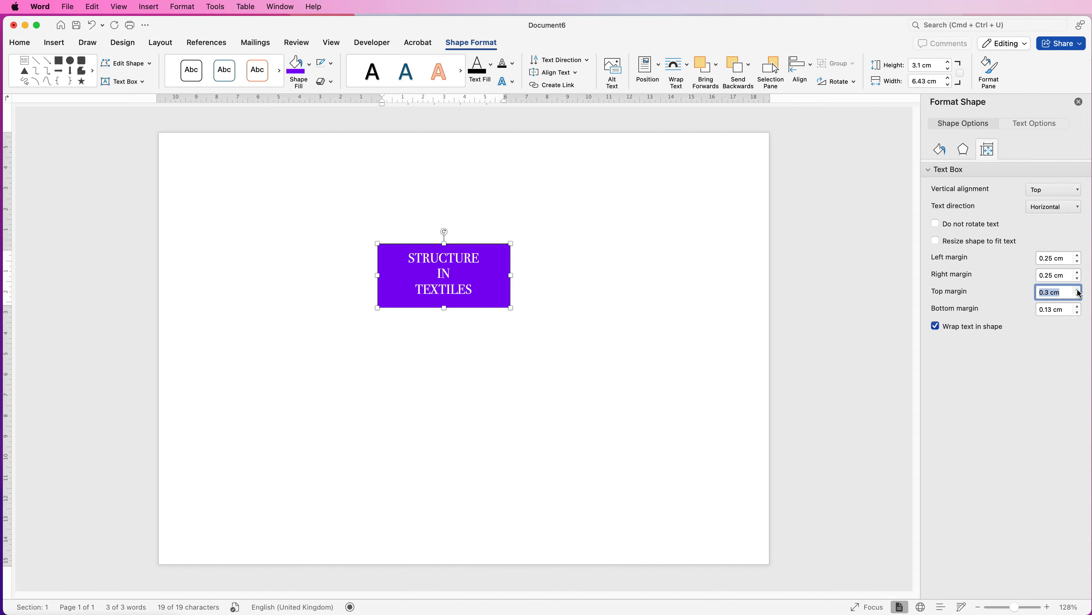
pyautogui.click(1079, 291)
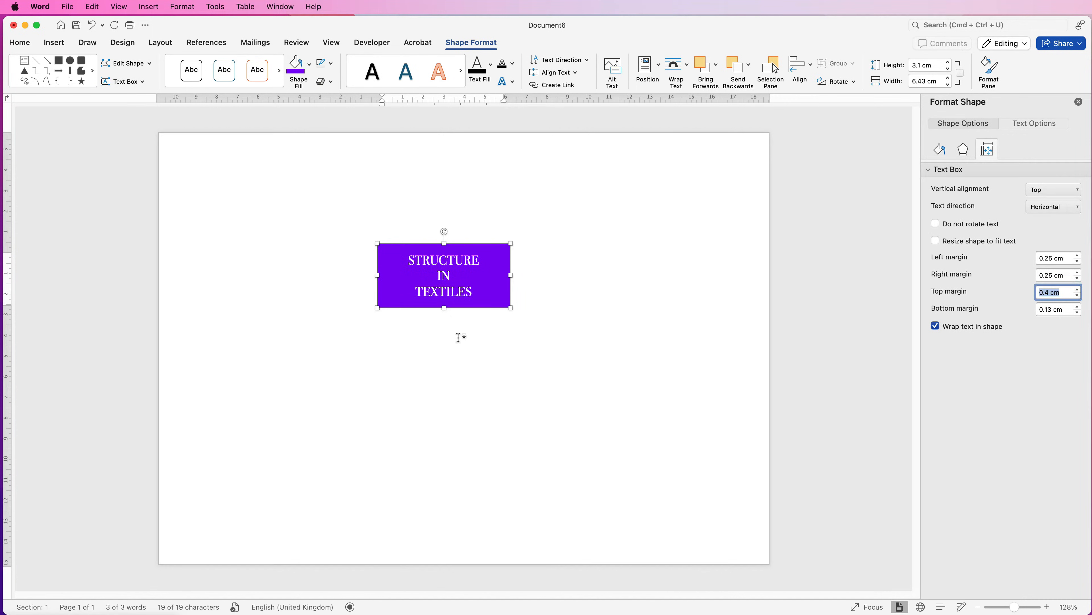
# Narrow the text box to about 4.9 cm and centre it on the page horizontally and vertically
pyautogui.moveTo(512, 307); pyautogui.dragTo(480, 309)
pyautogui.moveTo(426, 269); pyautogui.dragTo(454, 307)
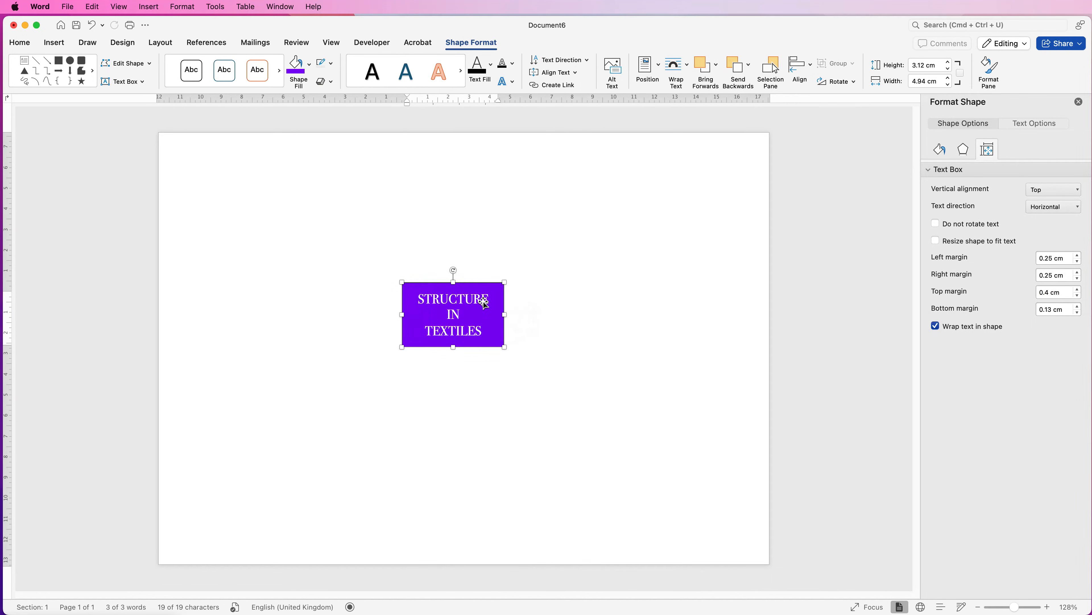
pyautogui.click(811, 67)
pyautogui.click(815, 110)
pyautogui.click(811, 68)
pyautogui.click(810, 170)
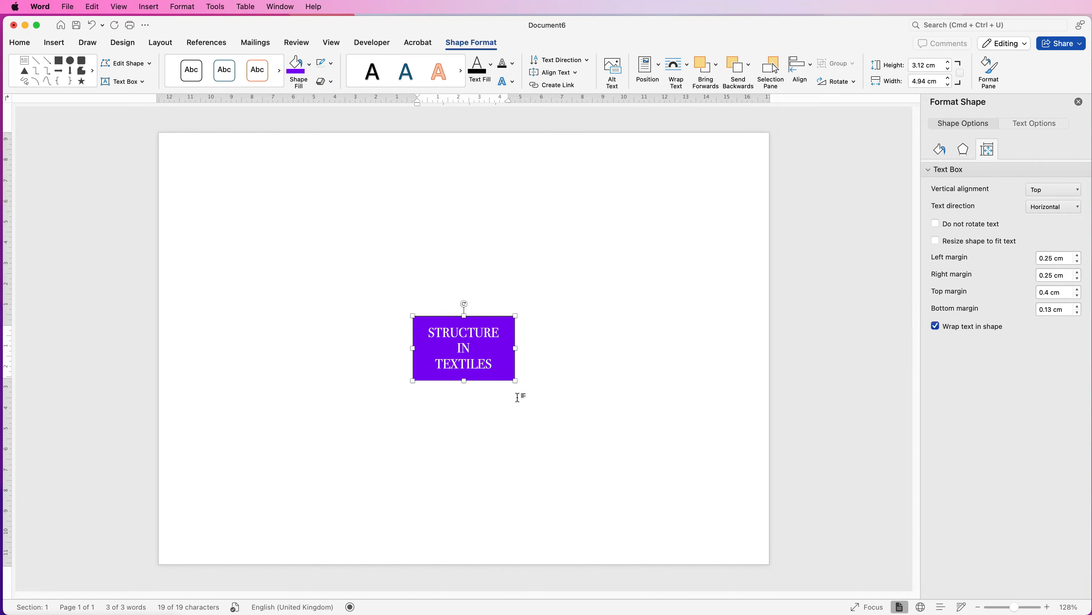
# Add an outer shadow offset to the right of the text box, with 25 pt blur, 49° angle and 3.7 pt distance
pyautogui.click(499, 349)
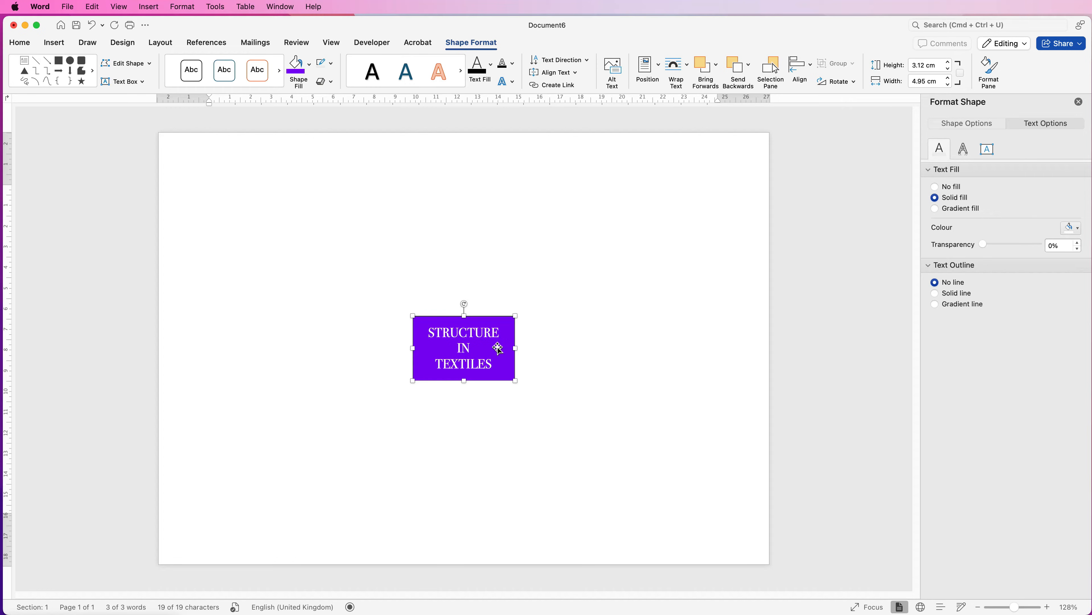
pyautogui.click(971, 125)
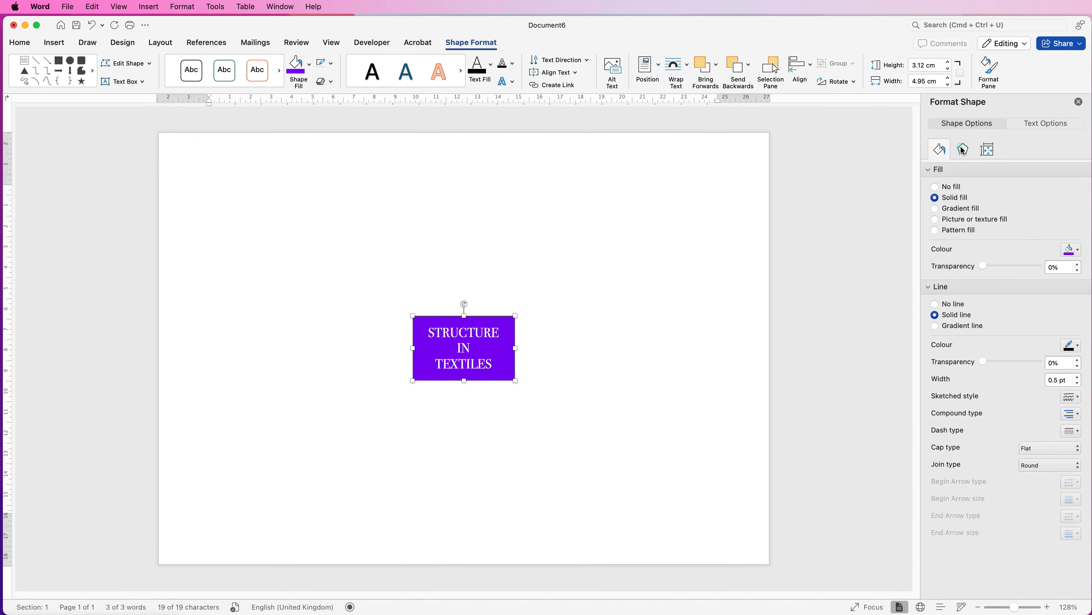
pyautogui.click(962, 151)
pyautogui.click(1079, 190)
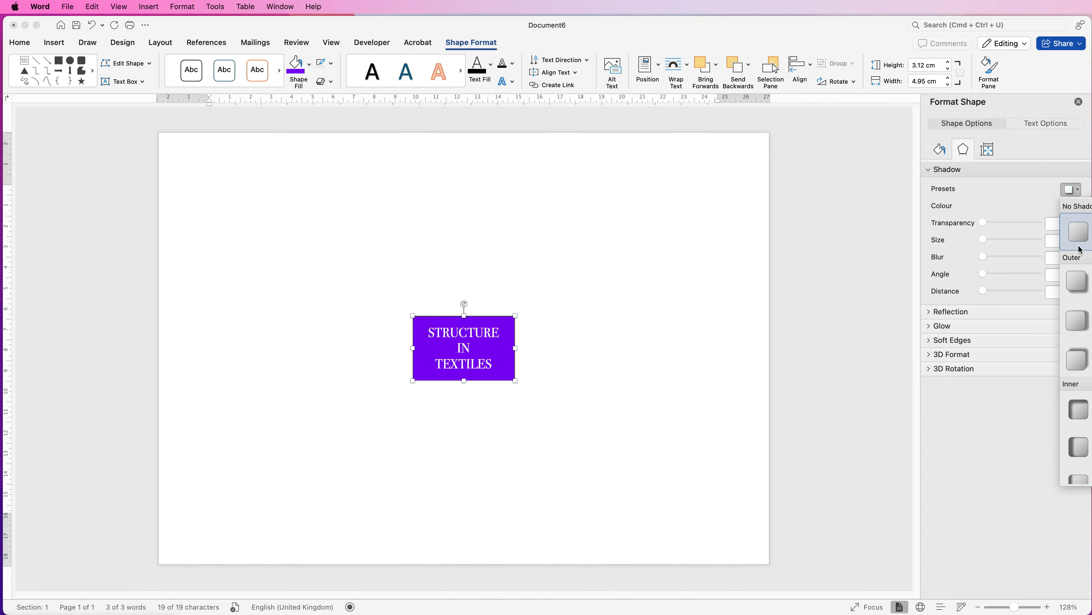
pyautogui.click(1076, 323)
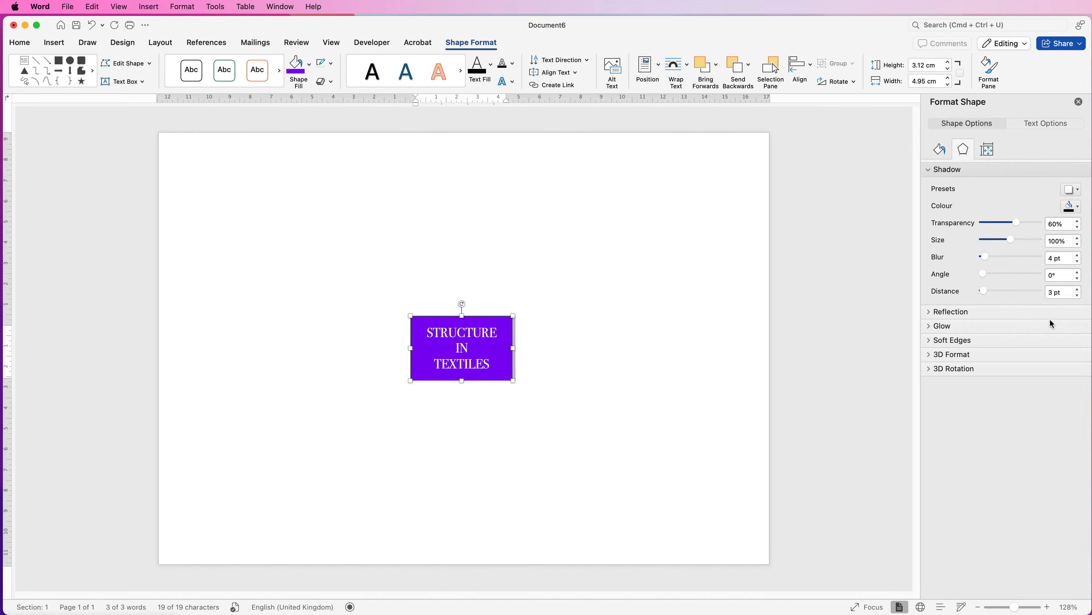
pyautogui.moveTo(986, 257); pyautogui.dragTo(983, 292)
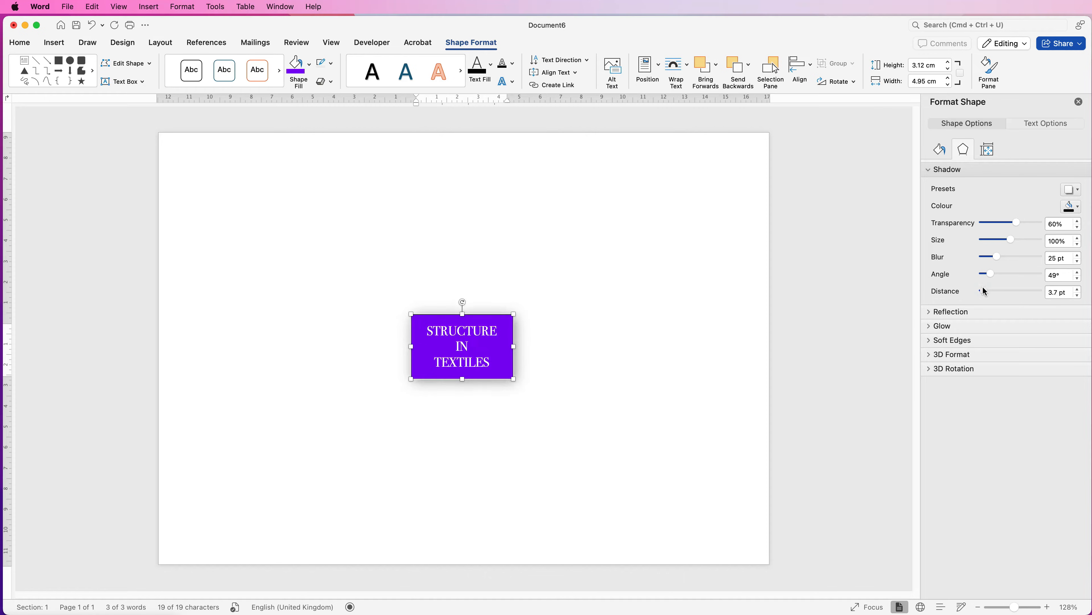
# Set the text box's shadow distance to 0 pt and fine-tune the shadow's transparency and blur
pyautogui.moveTo(1017, 223); pyautogui.dragTo(1018, 223)
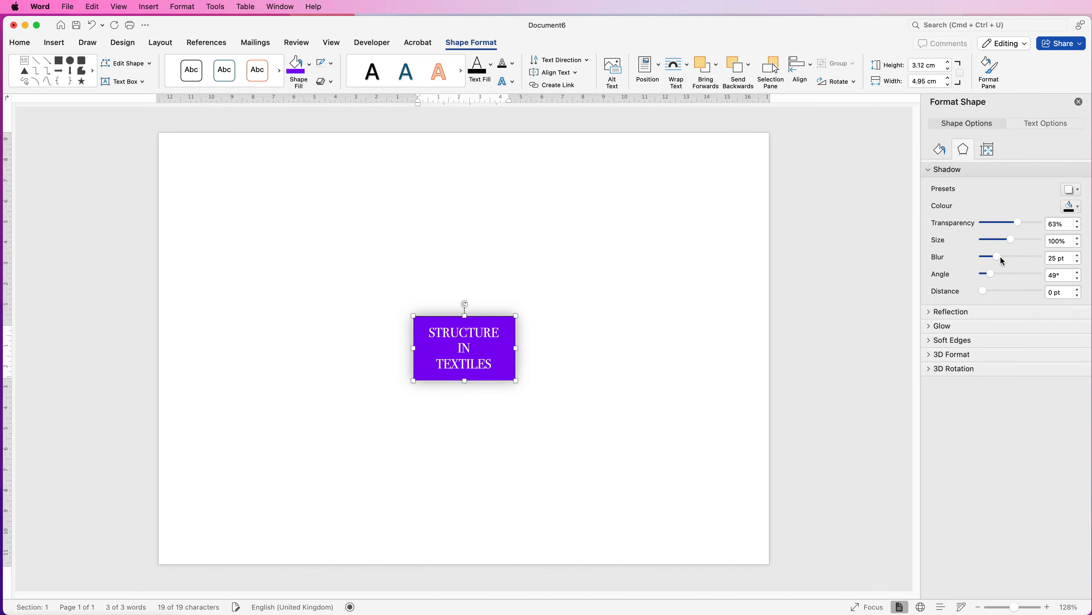
pyautogui.moveTo(998, 259); pyautogui.dragTo(1015, 223)
pyautogui.click(568, 351)
# Duplicate the STRUCTURE IN TEXTILES text box and place the copy above and to the right of the original
pyautogui.moveTo(478, 349); pyautogui.dragTo(478, 349)
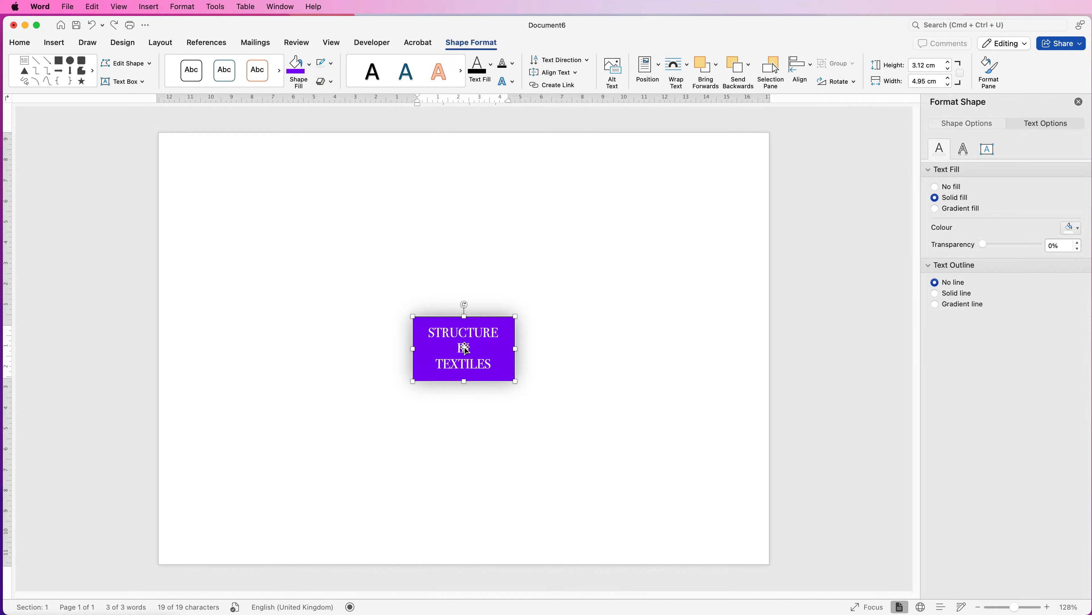
pyautogui.moveTo(460, 350); pyautogui.dragTo(582, 307)
pyautogui.click(553, 373)
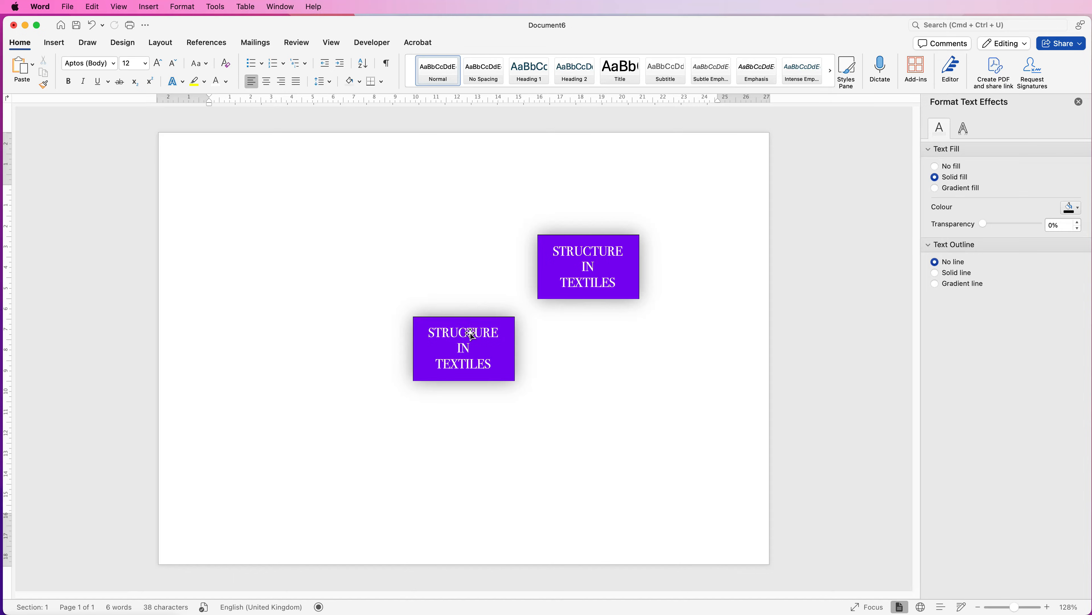
# Remove the outline from both the central text box and its copy
pyautogui.click(454, 347)
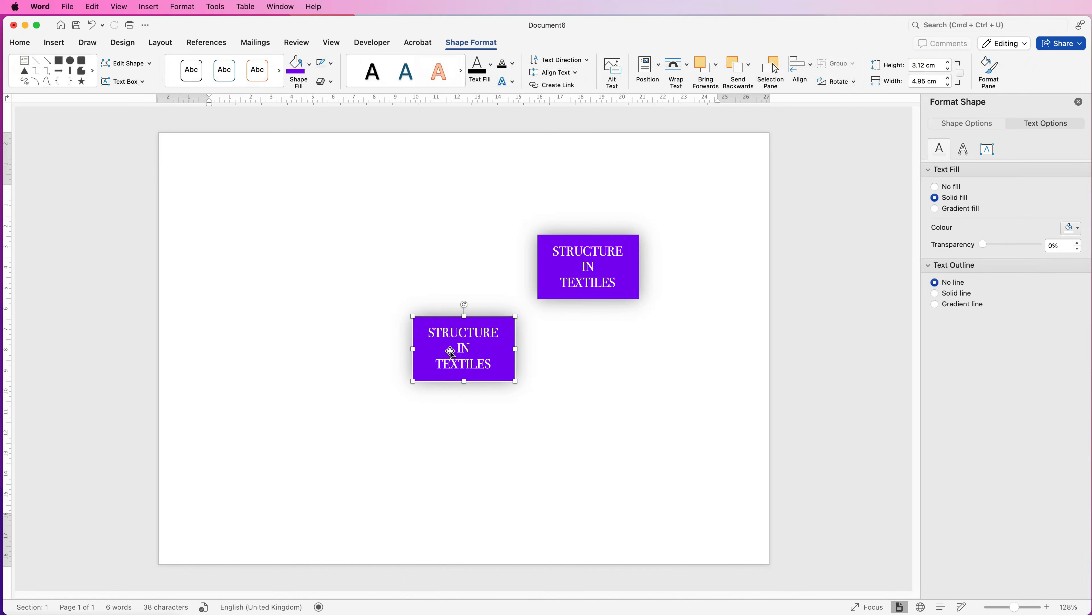
pyautogui.click(330, 66)
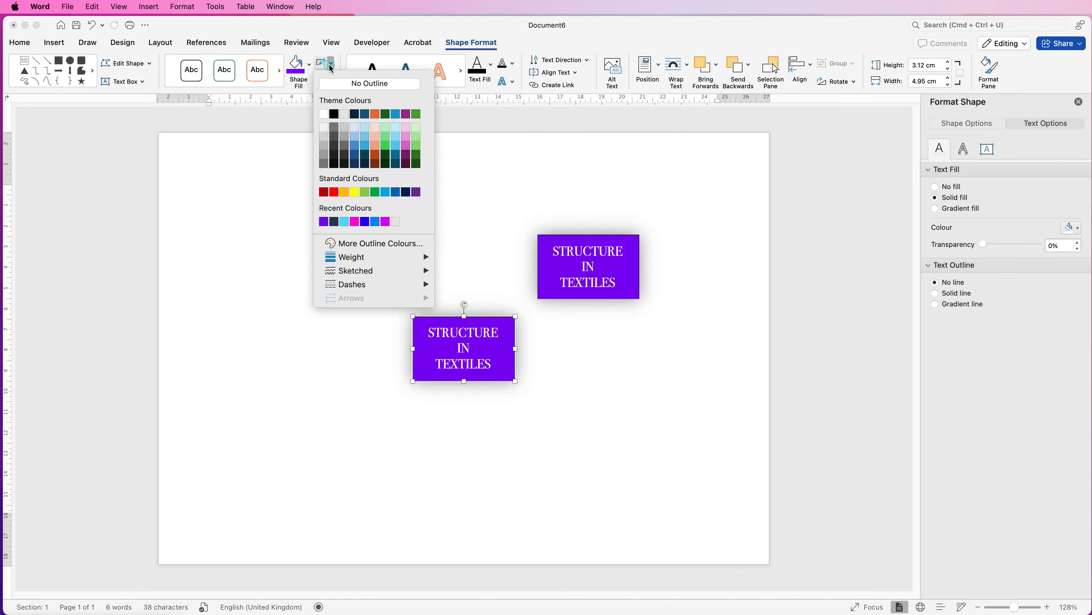
pyautogui.click(331, 83)
pyautogui.click(585, 275)
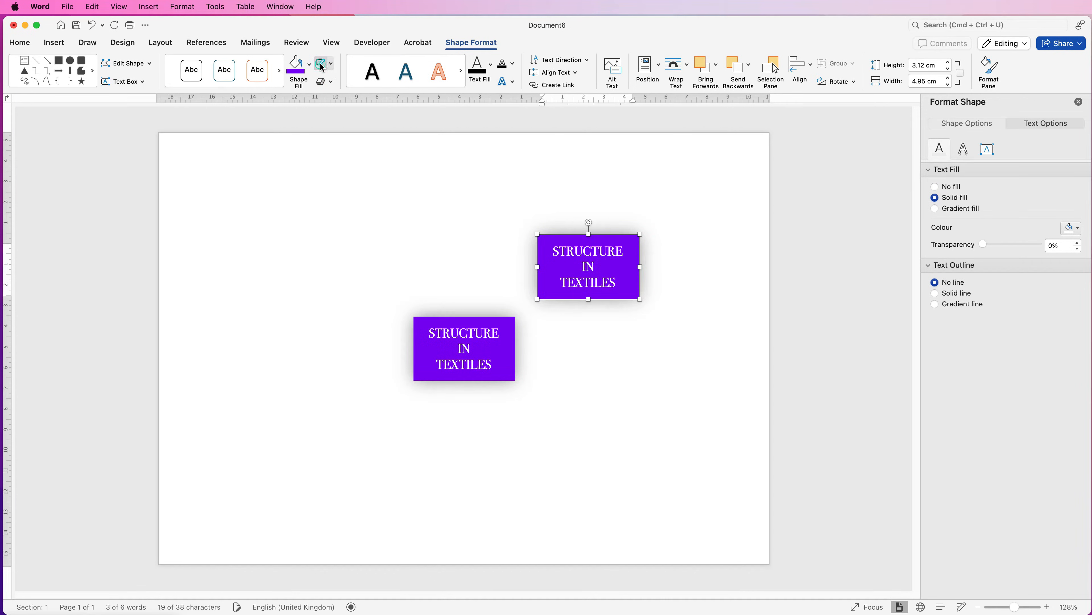
pyautogui.click(632, 344)
# Replace the text of the upper-right copy with "SECOND THEME"
pyautogui.click(614, 282)
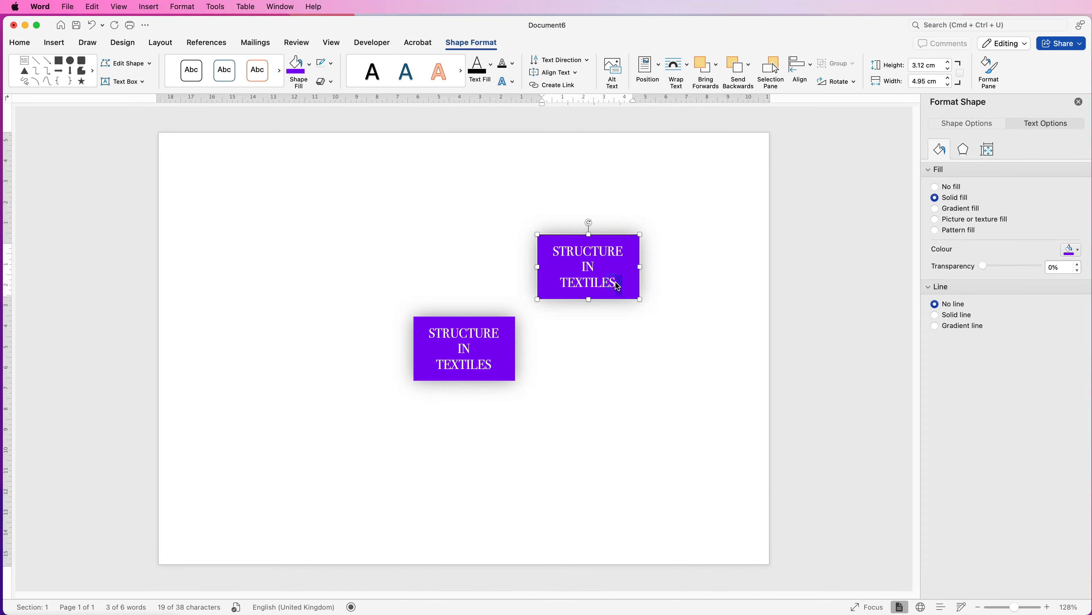
pyautogui.click(617, 286)
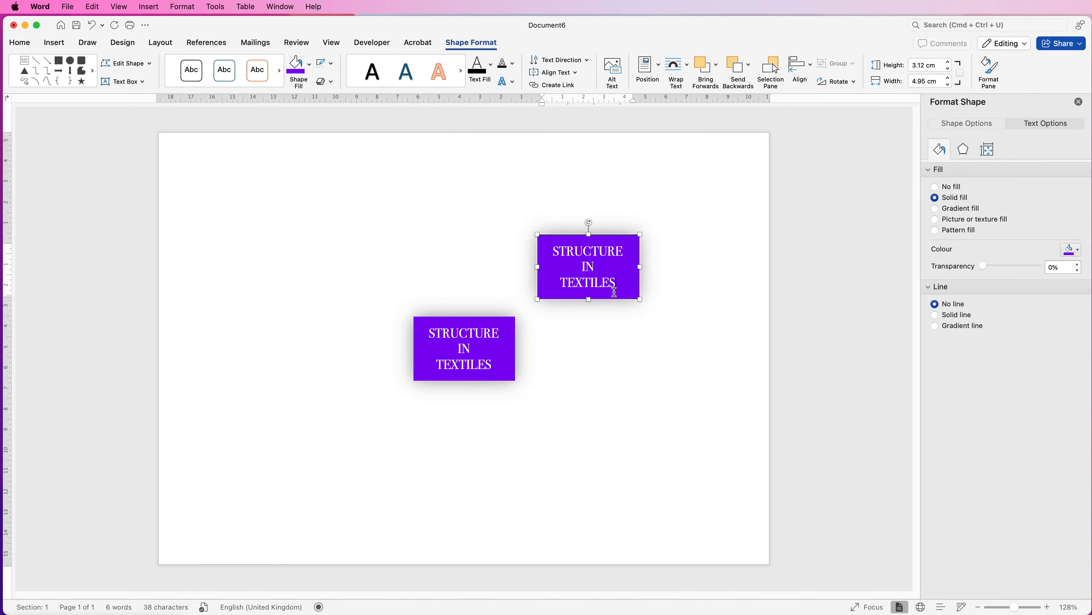
pyautogui.press('super+a')
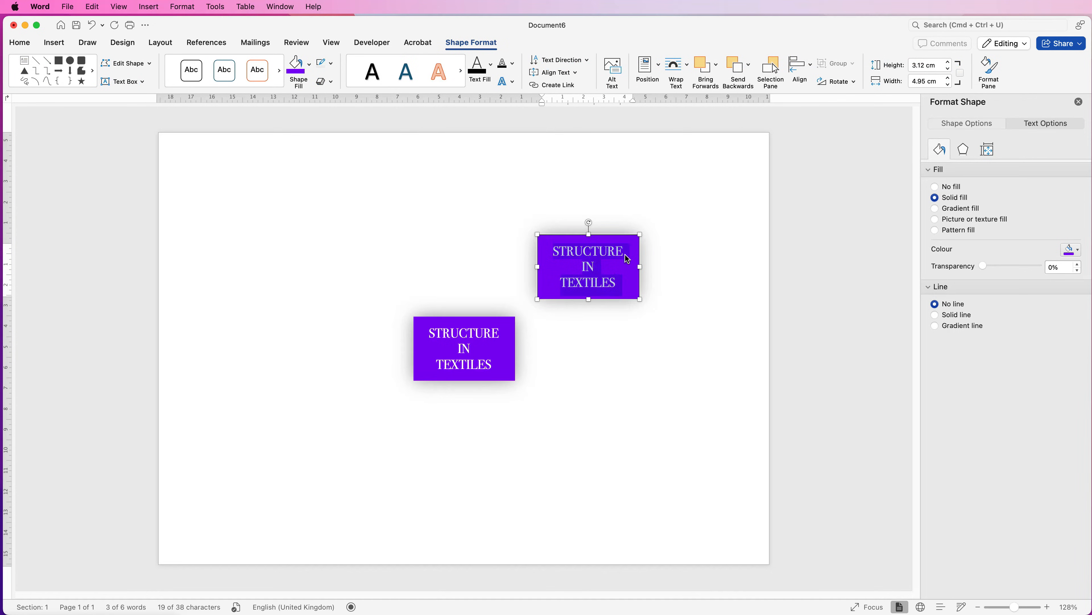
pyautogui.write('SECOND ')
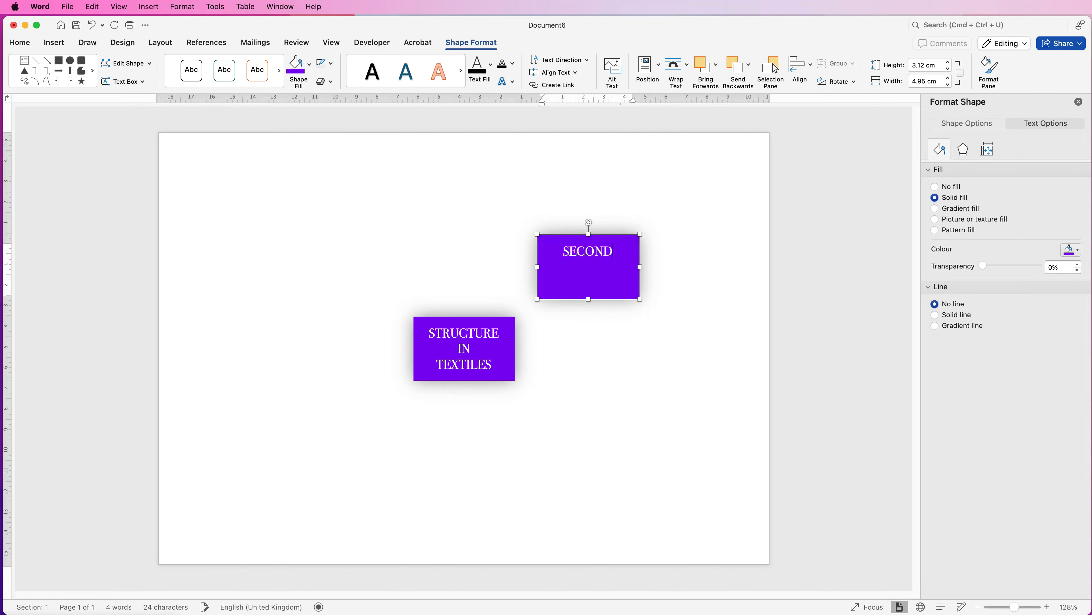
pyautogui.write('THEME')
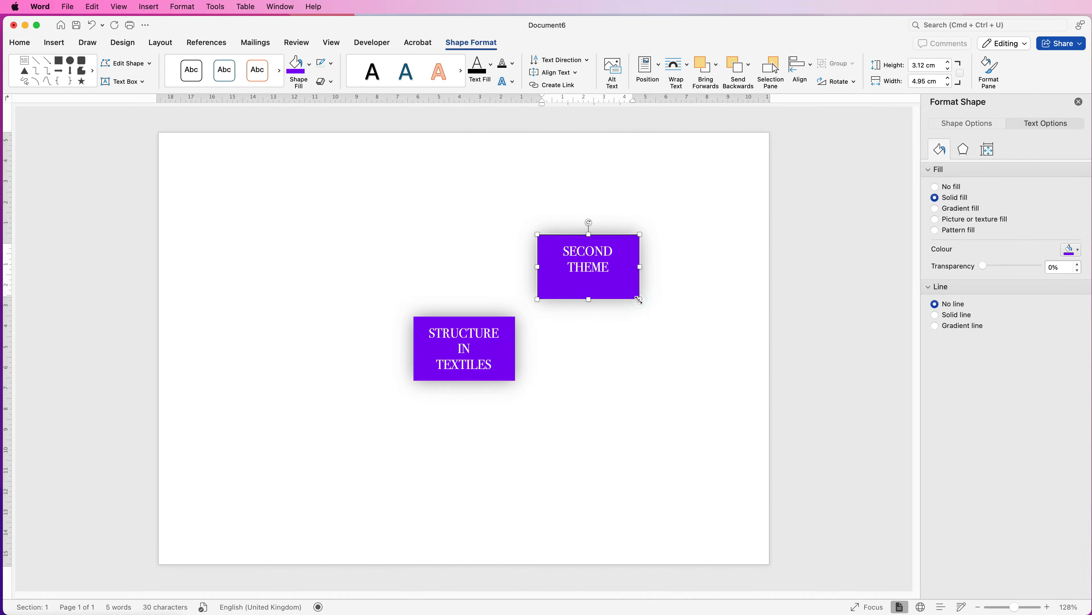
# Shrink the SECOND THEME box to about 3.7 × 2.3 cm and place copies to the left and lower right of the central box
pyautogui.moveTo(636, 298); pyautogui.dragTo(322, 361)
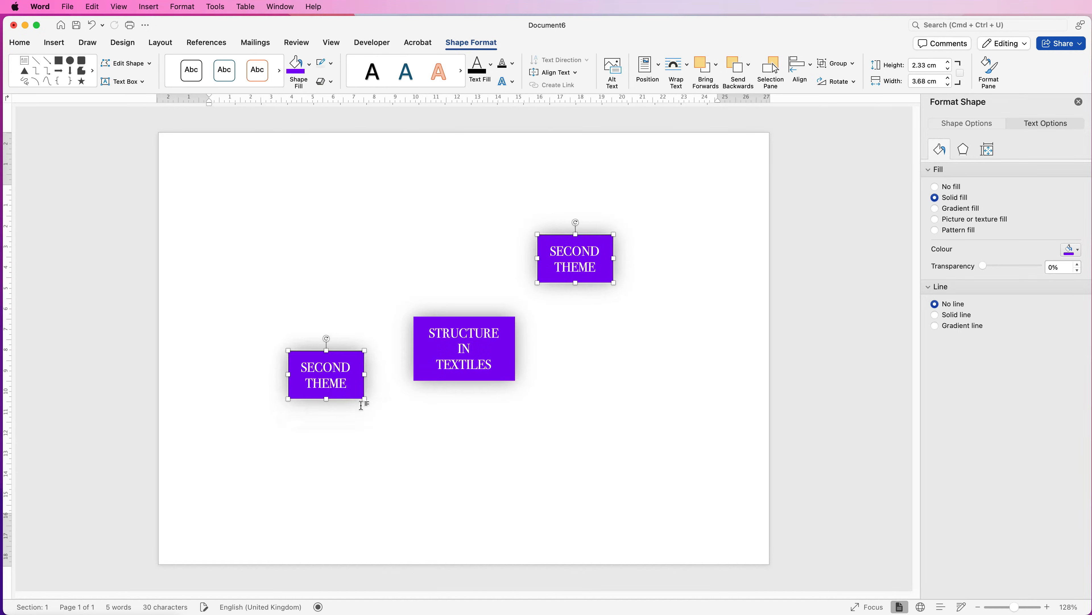
pyautogui.click(378, 426)
pyautogui.click(324, 373)
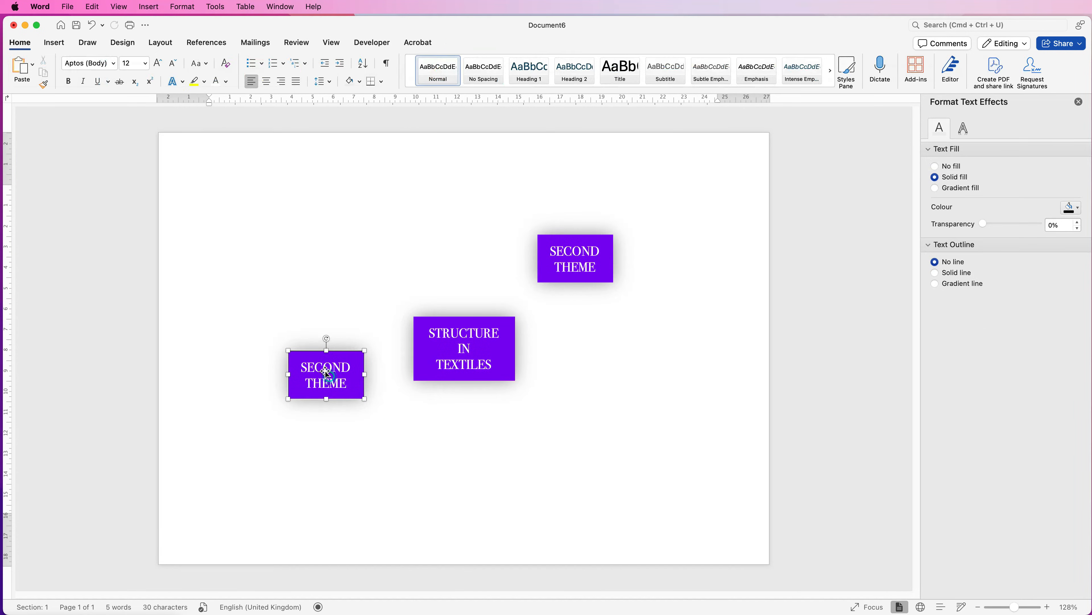
pyautogui.keyDown('alt'); pyautogui.moveTo(324, 373); pyautogui.dragTo(575, 417); pyautogui.keyUp('alt')
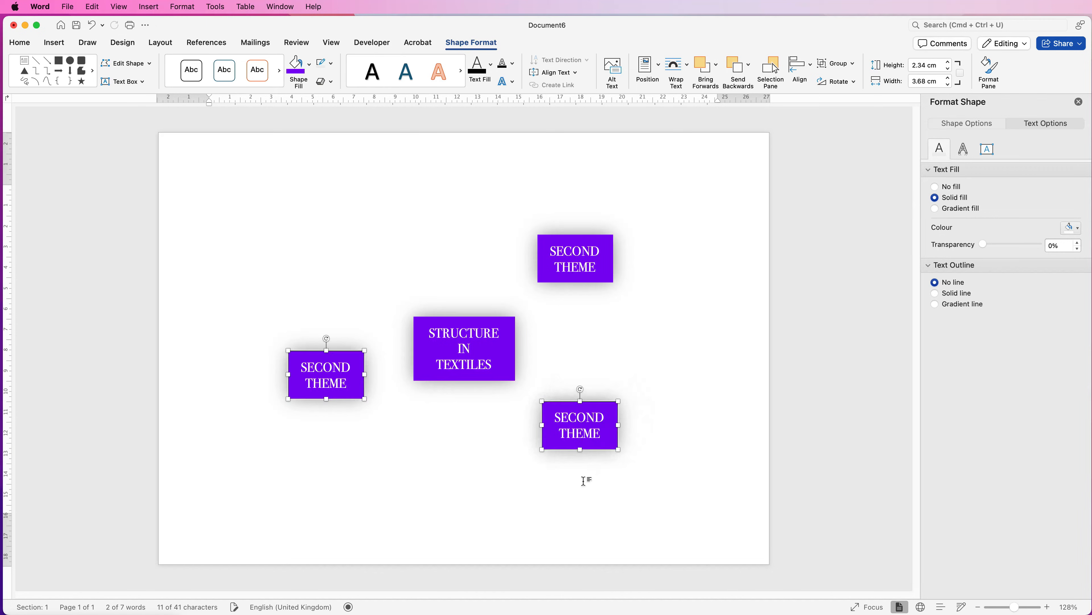
# Fill the left SECOND THEME box with blue and the lower-right one with magenta
pyautogui.click(309, 65)
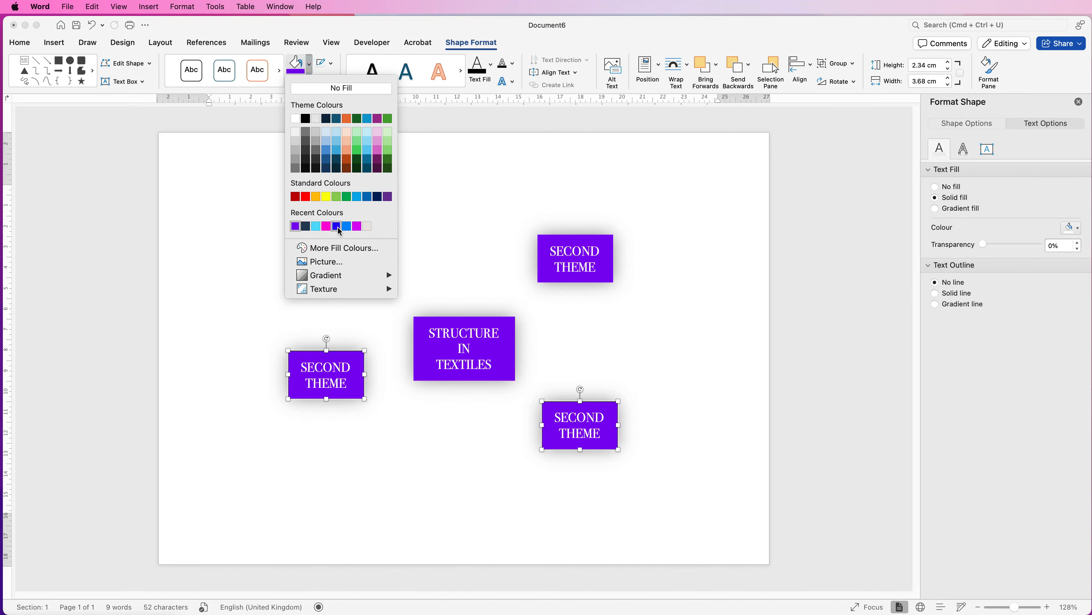
pyautogui.click(338, 226)
pyautogui.click(605, 444)
pyautogui.click(580, 402)
pyautogui.click(310, 69)
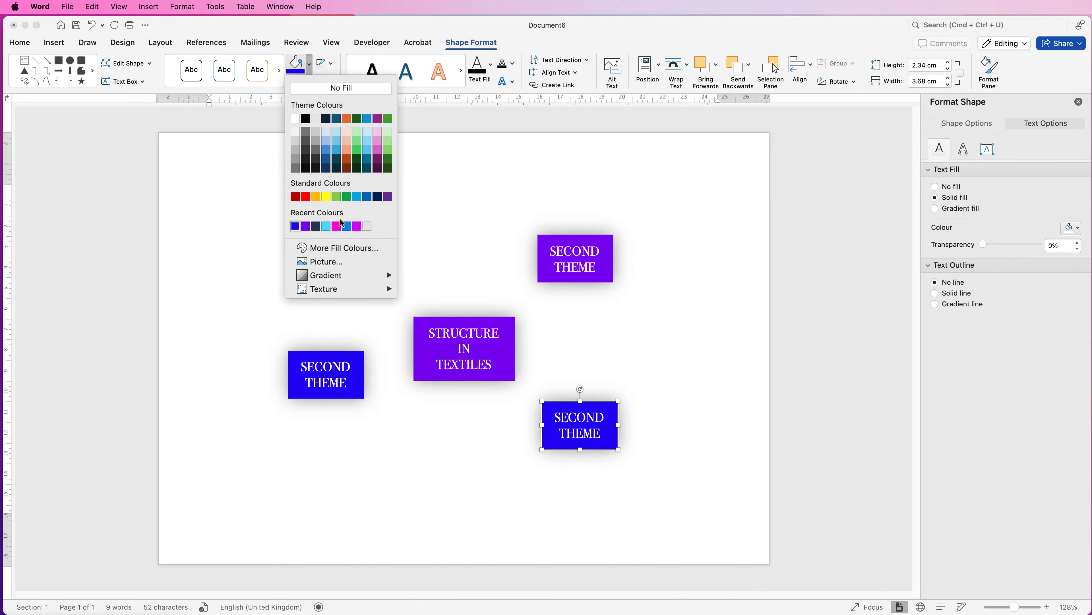
pyautogui.click(357, 226)
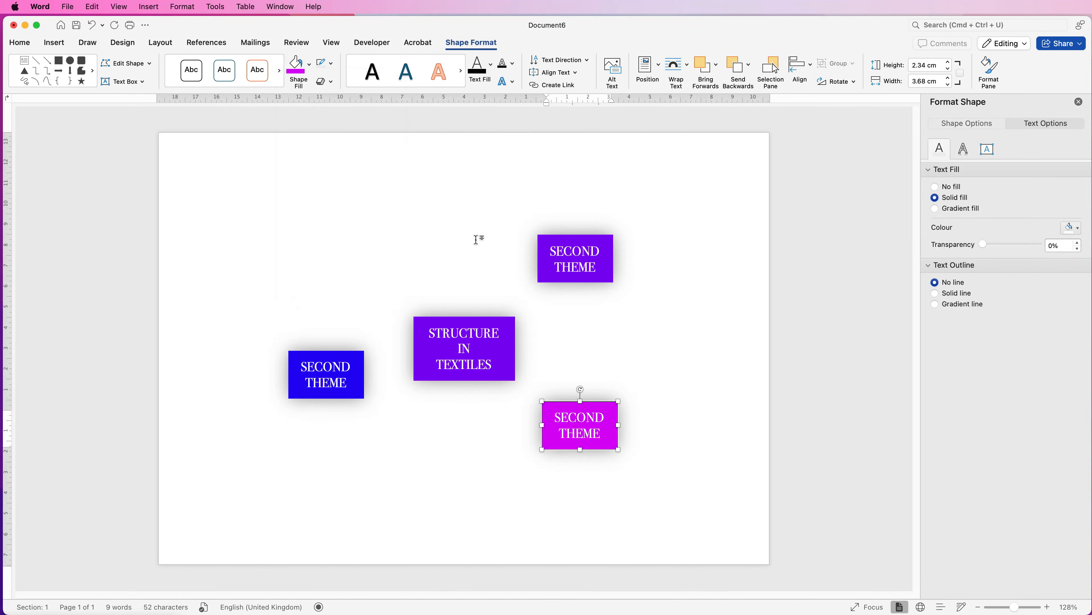
# Change the fill of the central STRUCTURE IN TEXTILES box to dark grey
pyautogui.click(494, 348)
pyautogui.click(309, 64)
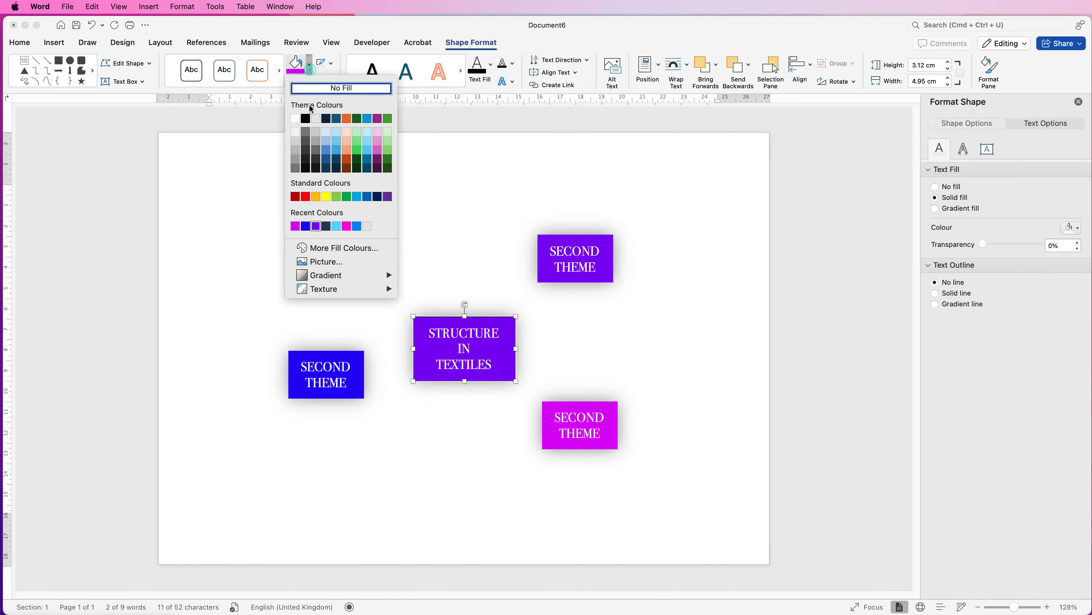
pyautogui.click(305, 139)
# Duplicate the violet SECOND THEME box towards the page's upper-right corner and change the copy's text to "THIRD THEME"
pyautogui.click(577, 253)
pyautogui.moveTo(577, 253); pyautogui.dragTo(649, 165)
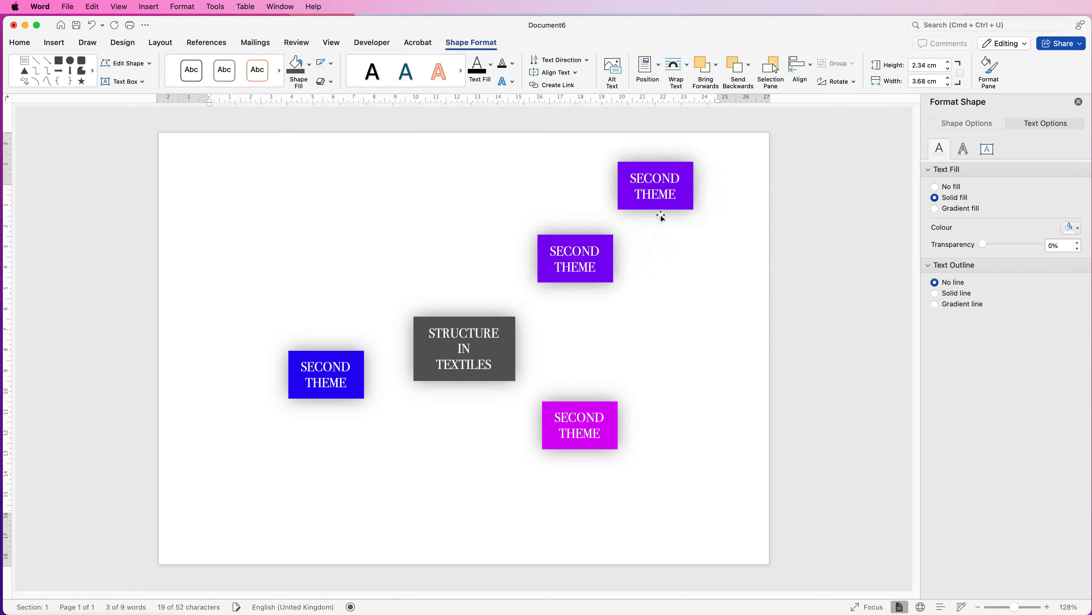
pyautogui.tripleClick(675, 196)
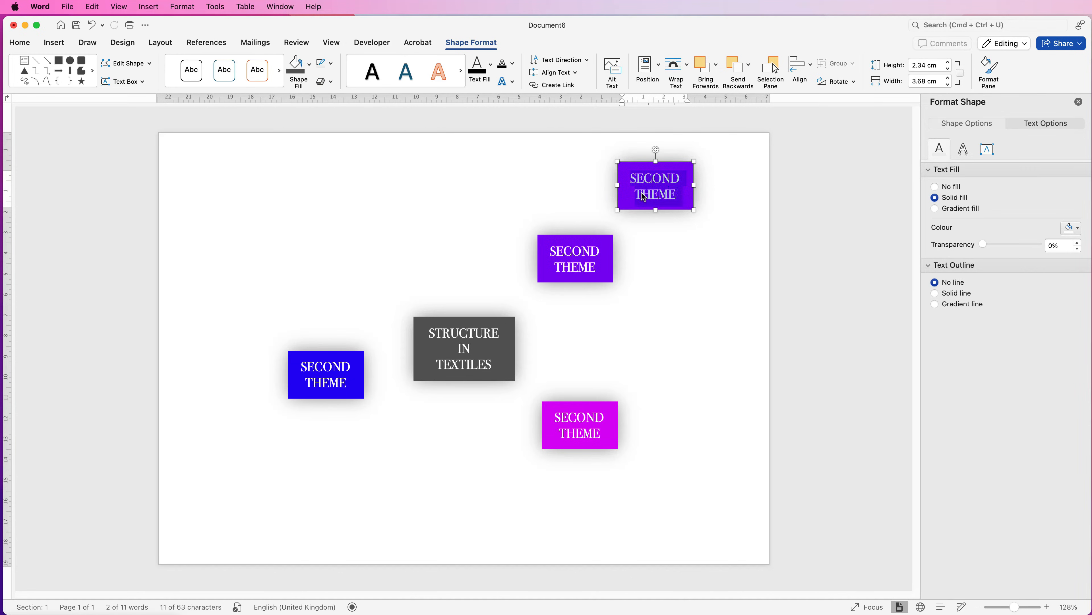
pyautogui.write('THIRD ')
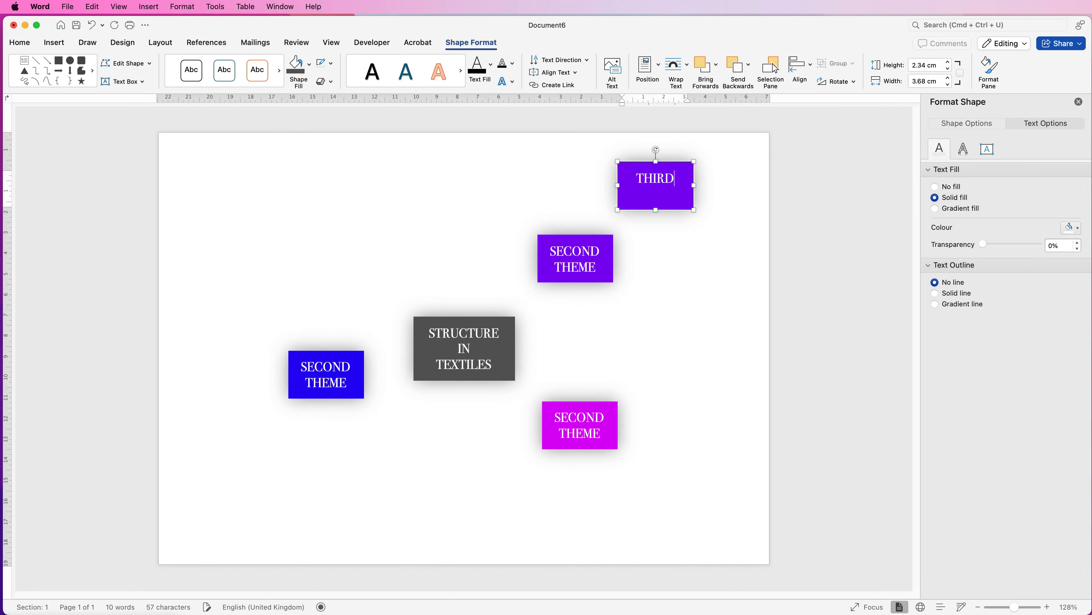
pyautogui.write('THEME')
pyautogui.click(672, 248)
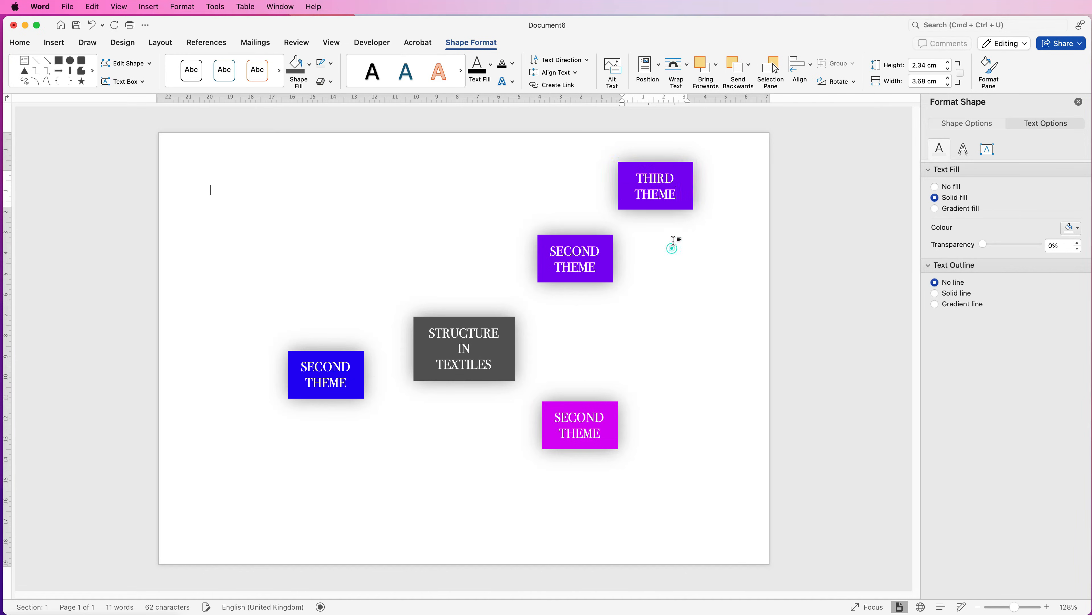
# Reduce the THIRD THEME box's font size to 12 pt
pyautogui.click(657, 182)
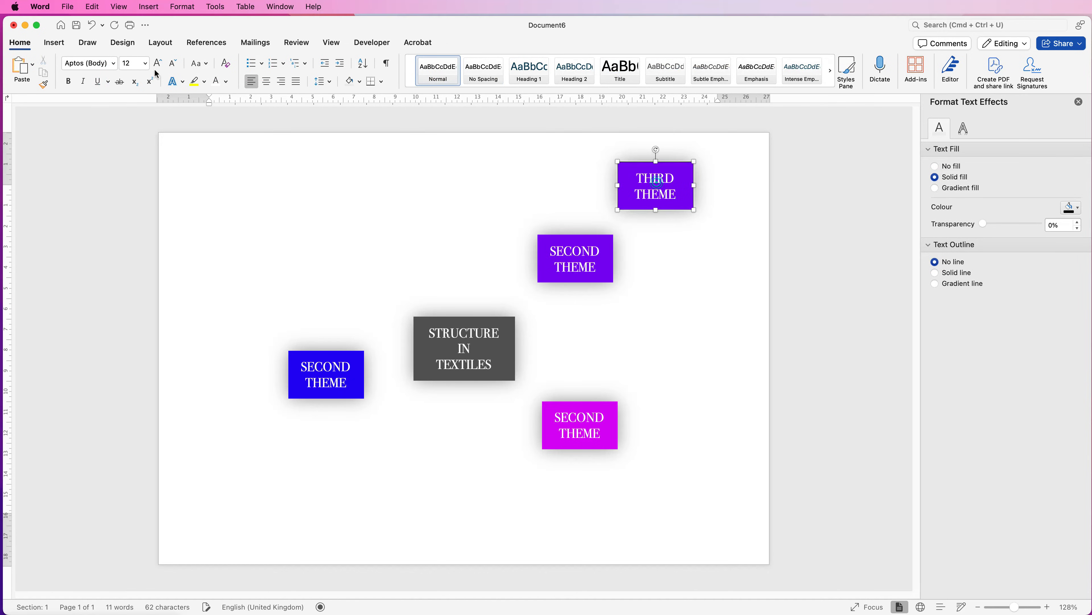
pyautogui.click(33, 45)
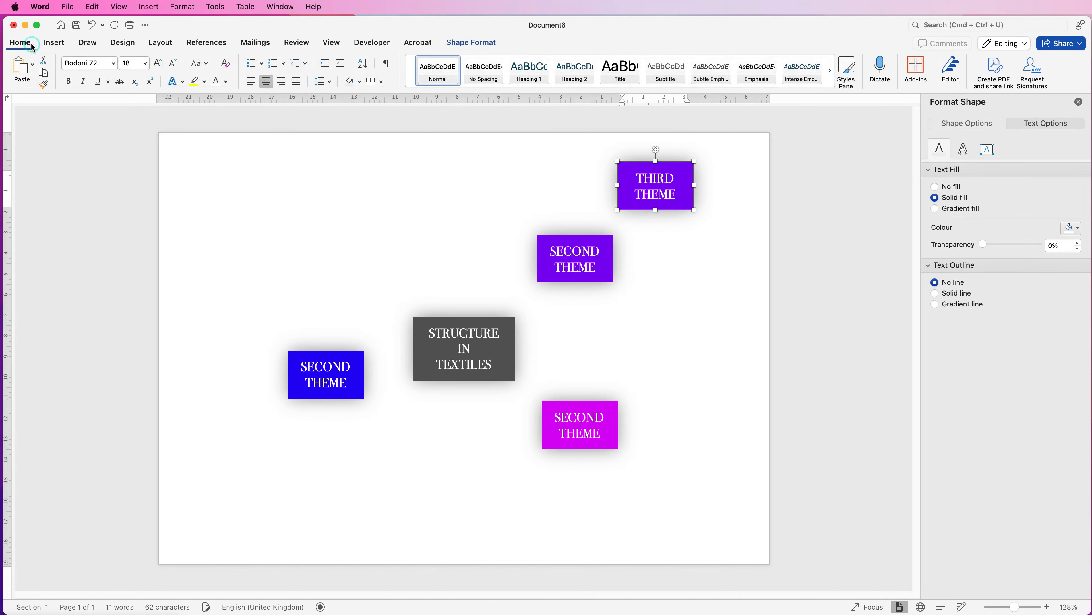
pyautogui.click(172, 64)
pyautogui.click(173, 66)
pyautogui.click(173, 66)
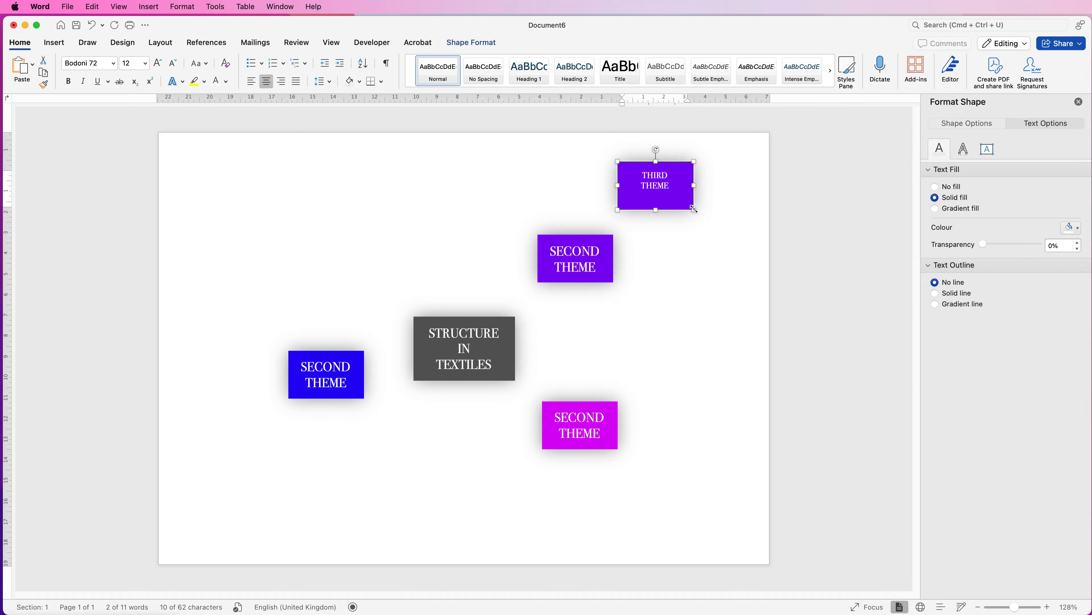
# Shrink the THIRD THEME box to about 2.4 × 1.8 cm and place a copy below and right of the magenta box
pyautogui.moveTo(692, 209); pyautogui.dragTo(675, 455)
pyautogui.click(683, 184)
pyautogui.click(643, 180)
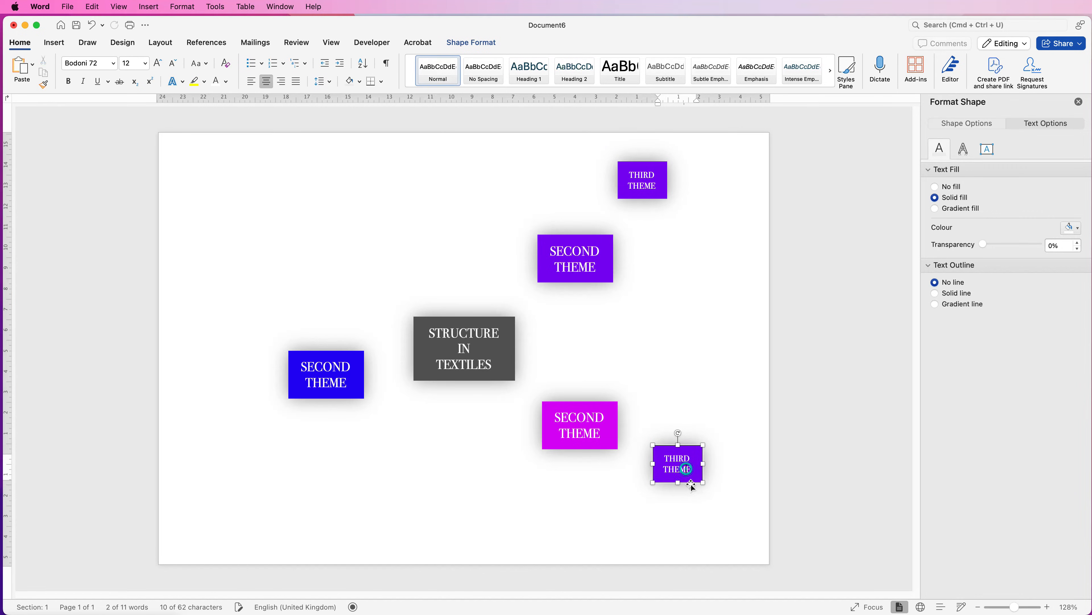
pyautogui.click(726, 455)
# Fill the lower-right THIRD THEME box with the same magenta as the neighbouring SECOND THEME box
pyautogui.click(696, 463)
pyautogui.click(471, 43)
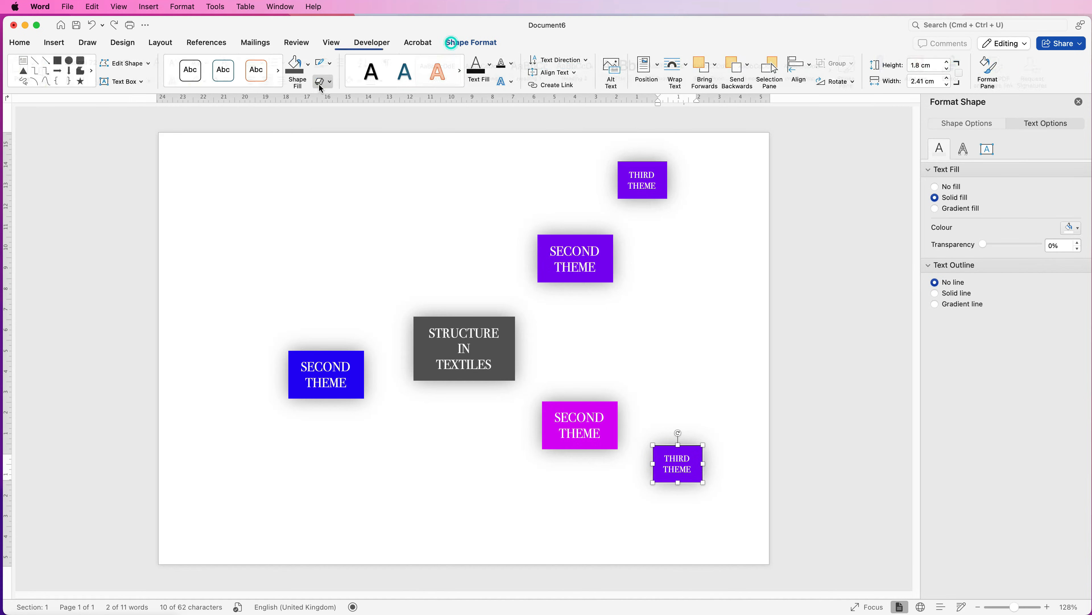
pyautogui.click(310, 66)
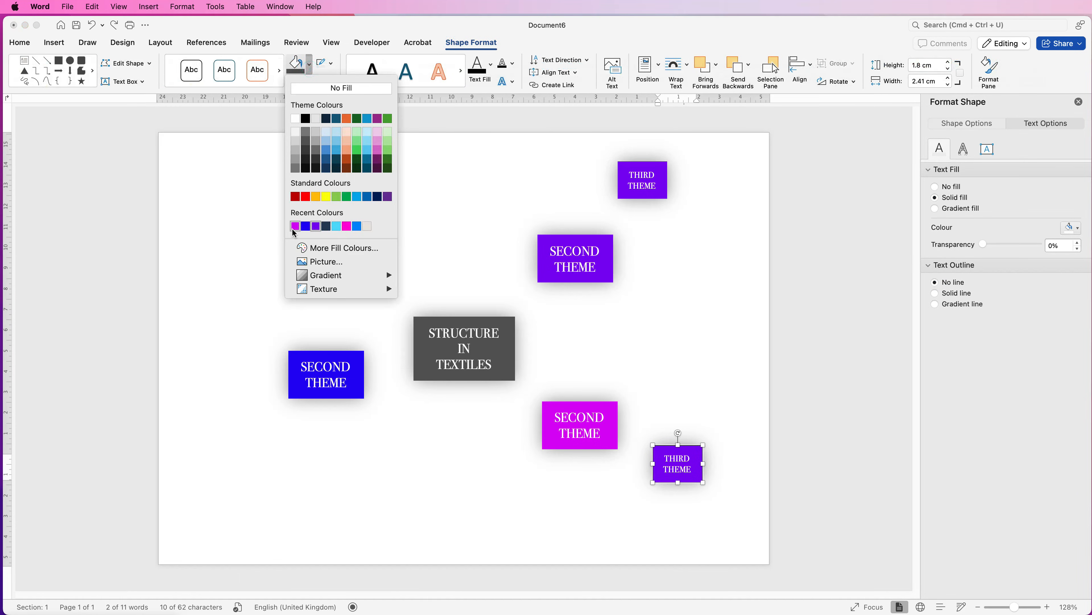
pyautogui.click(295, 226)
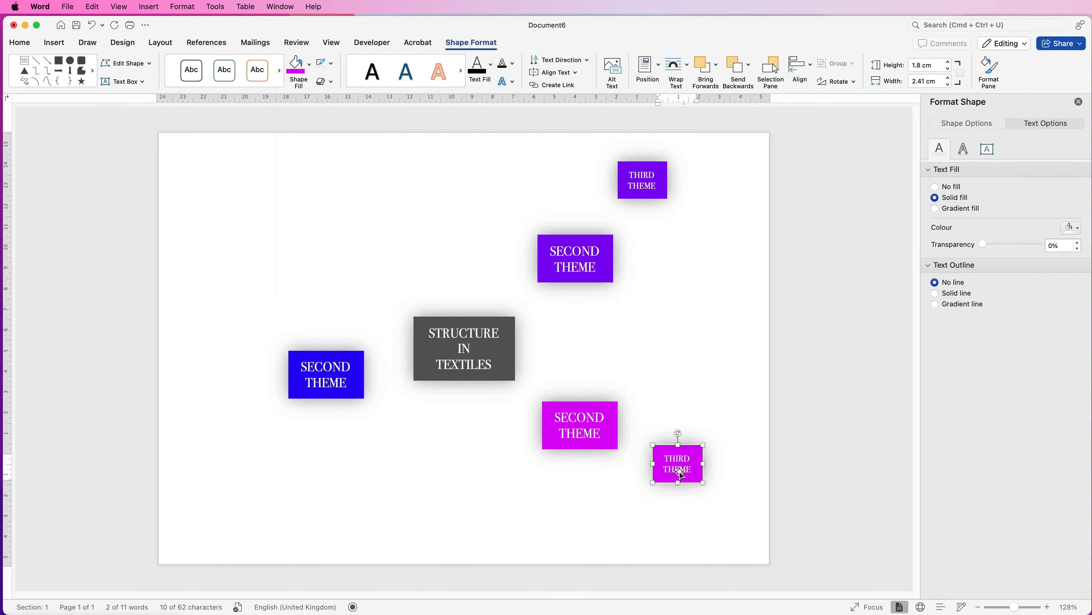
pyautogui.click(715, 472)
# Duplicate the THIRD THEME boxes and spread the copies around the blue, violet and magenta SECOND THEME boxes
pyautogui.click(686, 463)
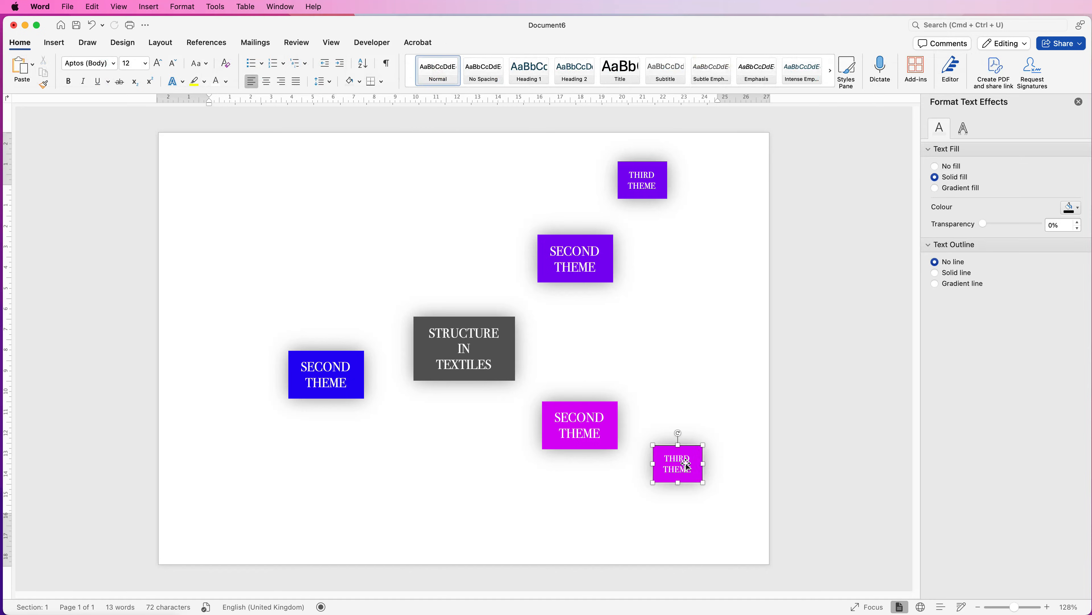
pyautogui.moveTo(687, 465); pyautogui.dragTo(258, 440)
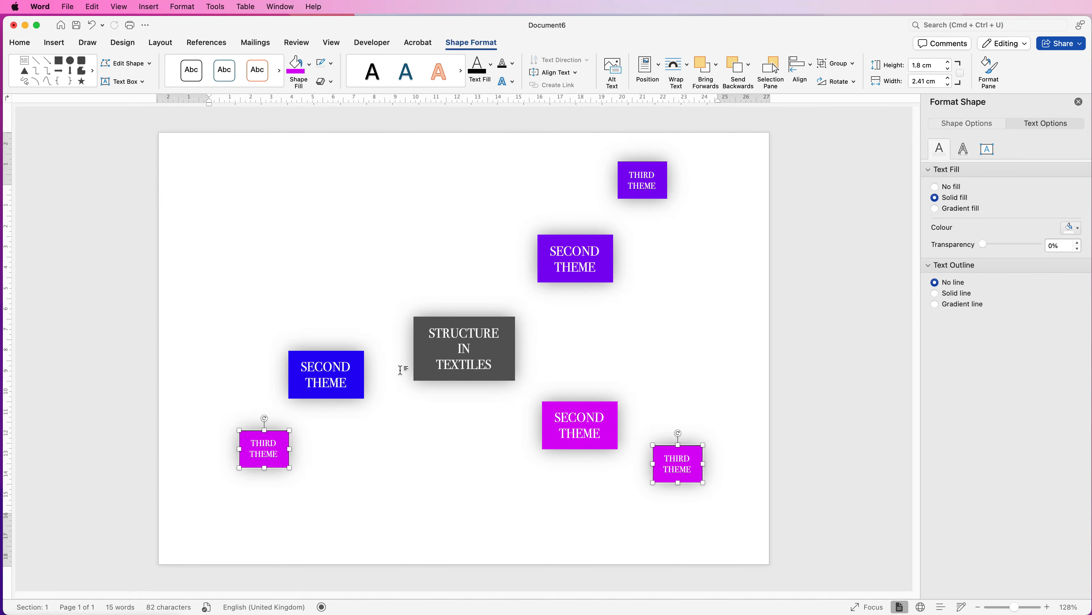
pyautogui.moveTo(267, 451); pyautogui.dragTo(231, 339)
pyautogui.moveTo(231, 338); pyautogui.dragTo(243, 264)
pyautogui.moveTo(244, 264); pyautogui.dragTo(306, 180)
pyautogui.moveTo(710, 181); pyautogui.dragTo(576, 179)
pyautogui.moveTo(709, 215); pyautogui.dragTo(671, 196)
pyautogui.moveTo(644, 351); pyautogui.dragTo(693, 425)
pyautogui.moveTo(307, 180); pyautogui.dragTo(362, 272)
pyautogui.moveTo(576, 178); pyautogui.dragTo(467, 222)
# Fill the five THIRD THEME boxes around the blue SECOND THEME box with the same blue
pyautogui.click(348, 272)
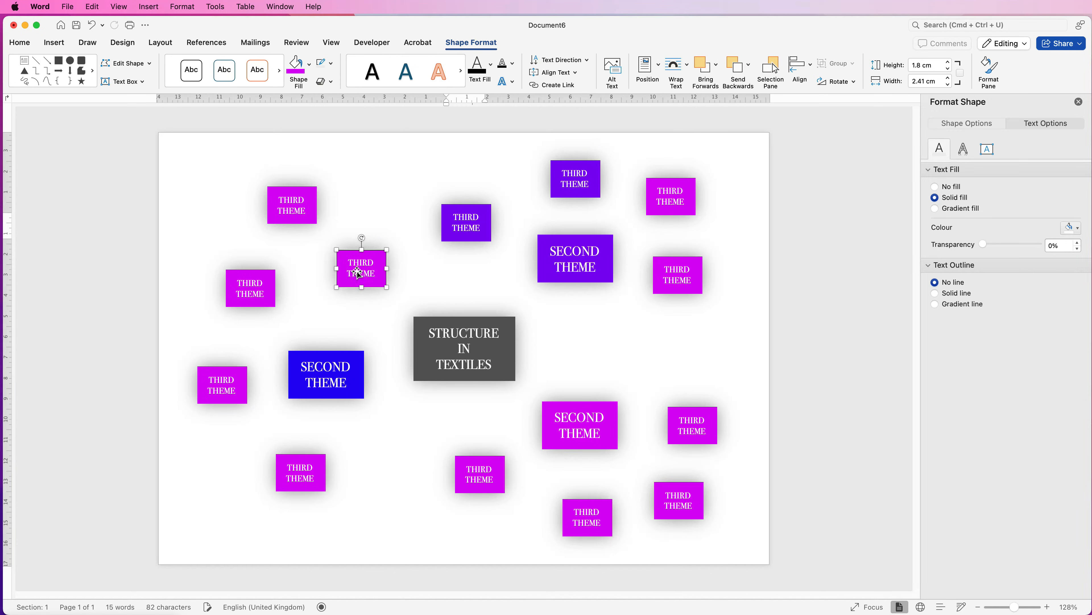
pyautogui.keyDown('shift'); pyautogui.click(292, 209); pyautogui.keyUp('shift')
pyautogui.keyDown('shift'); pyautogui.click(248, 281); pyautogui.keyUp('shift')
pyautogui.keyDown('shift'); pyautogui.click(222, 377); pyautogui.keyUp('shift')
pyautogui.keyDown('shift'); pyautogui.click(284, 473); pyautogui.keyUp('shift')
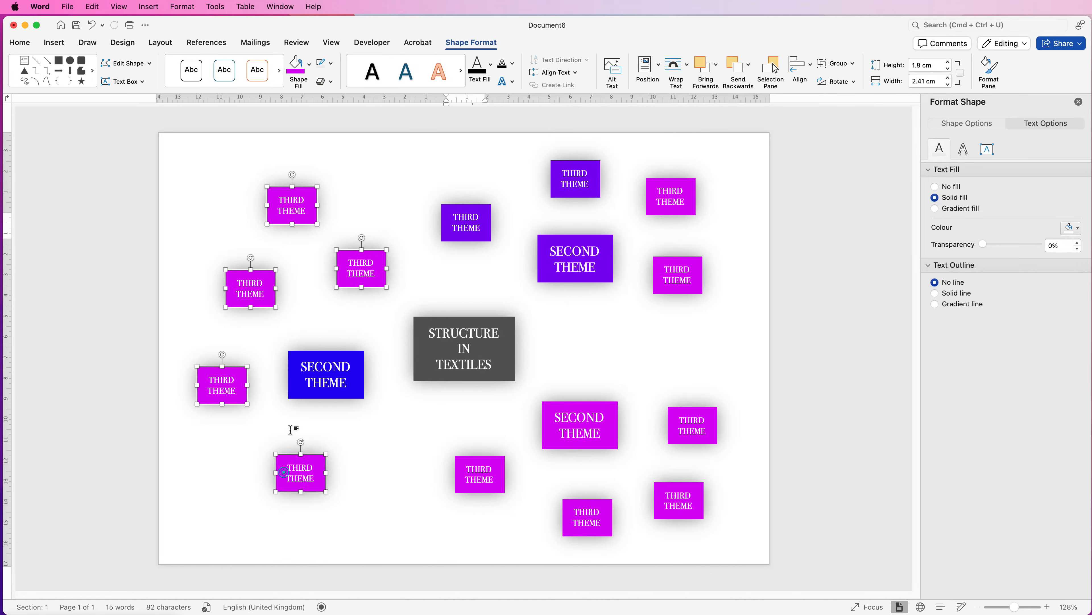
pyautogui.click(309, 64)
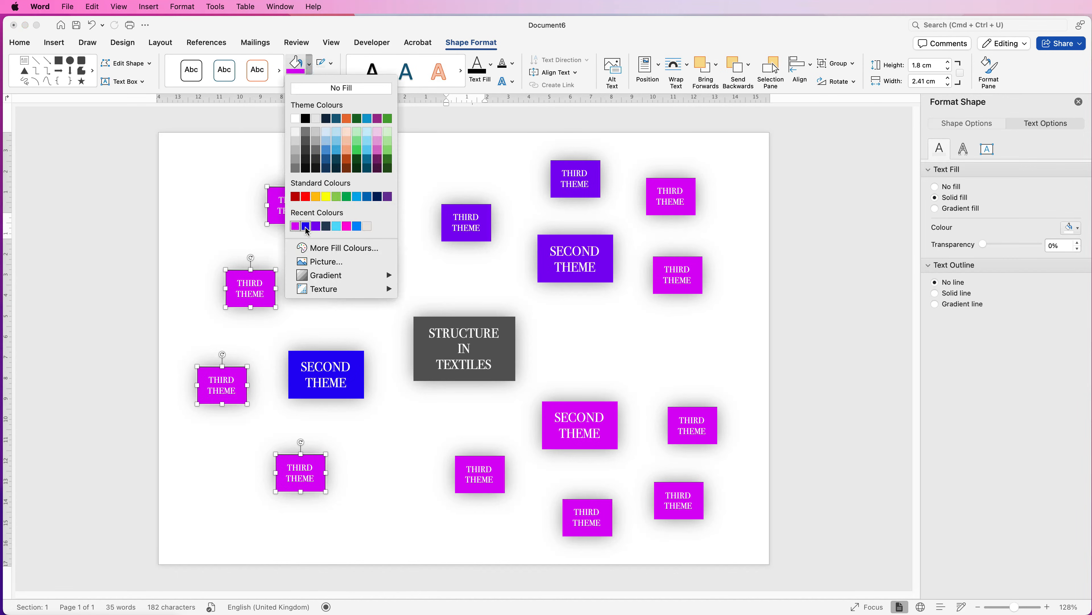